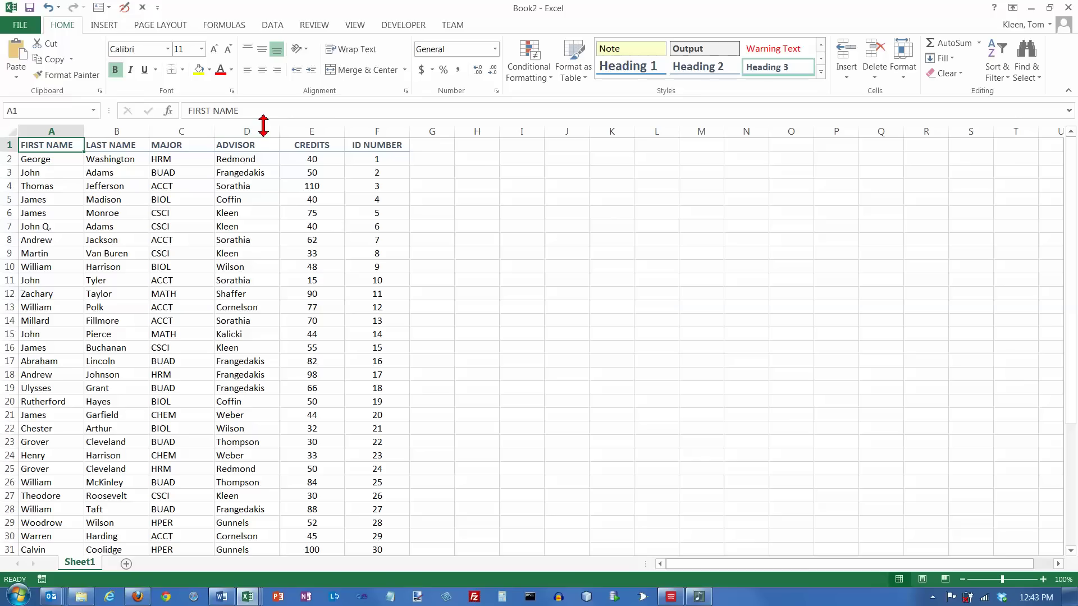
- Switch to the Data ribbon to bring up the sort and filter tools
click(273, 26)
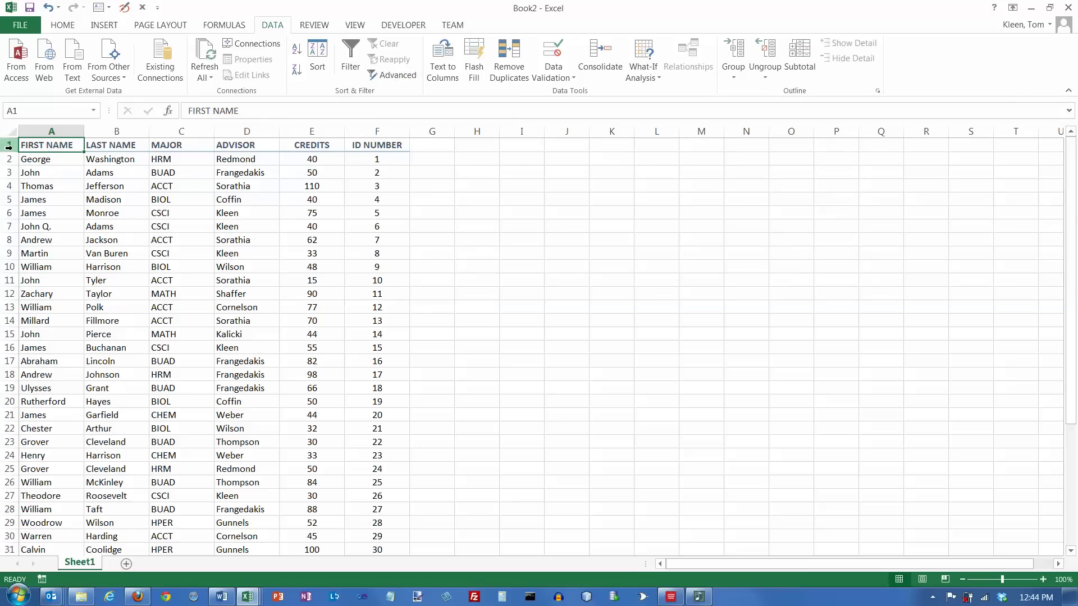
- Insert seven blank rows above the student list
drag(8, 147, 7, 228)
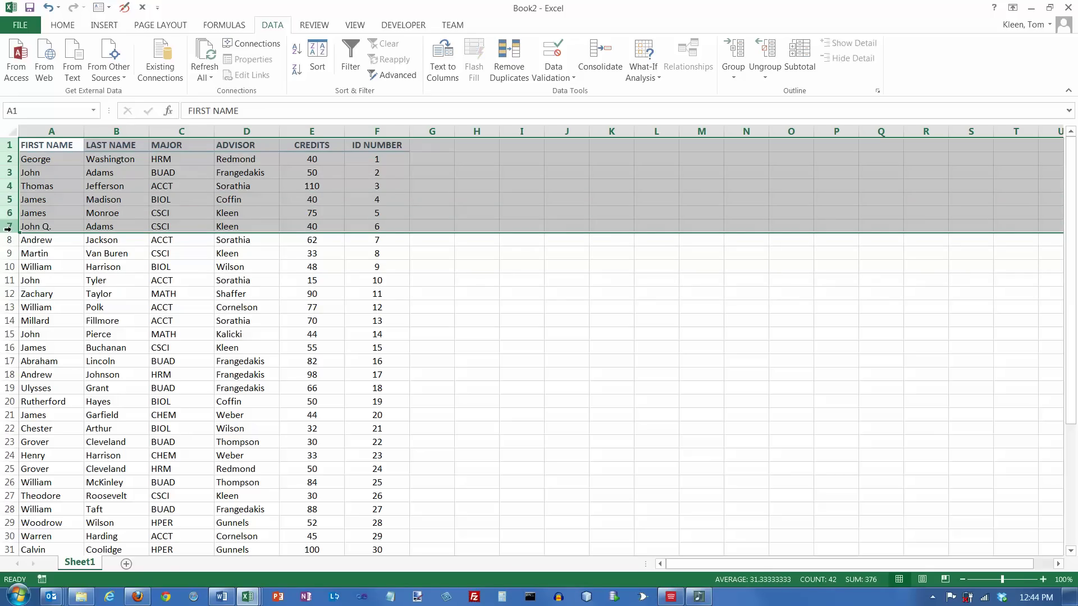
right_click(11, 163)
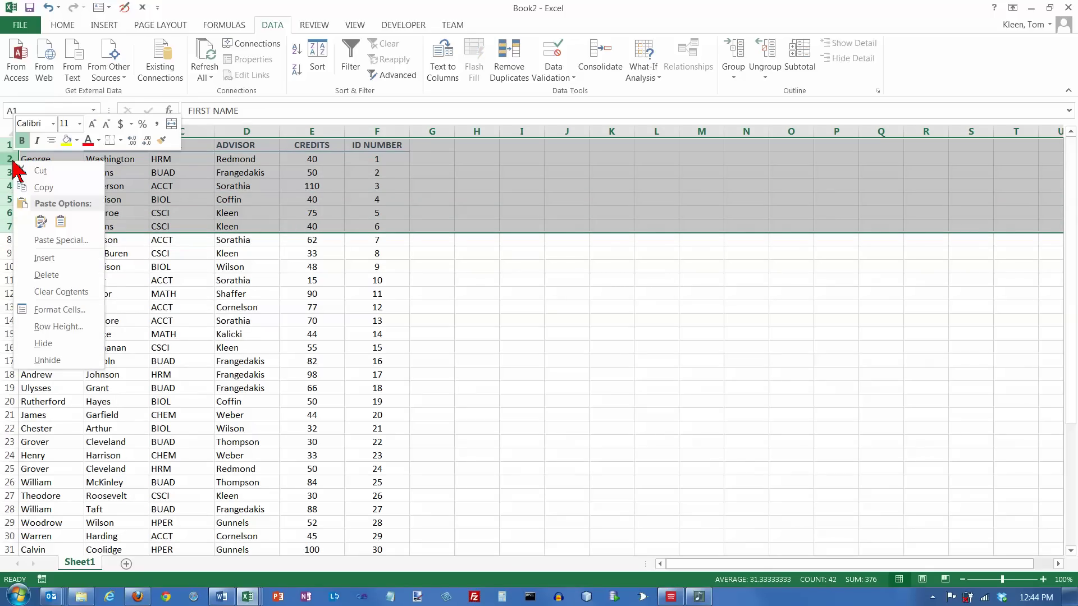
click(64, 259)
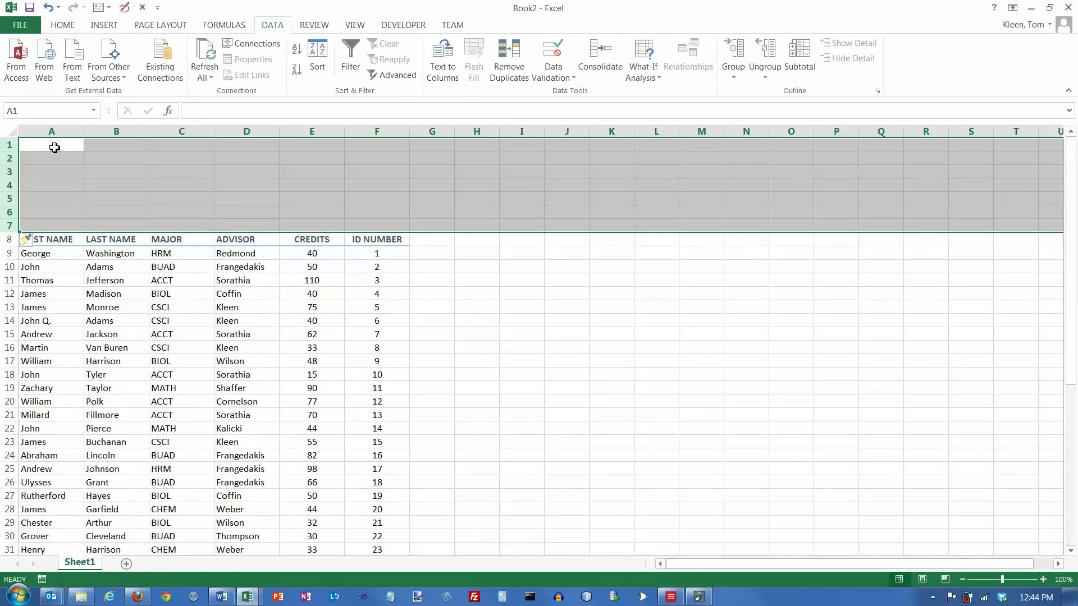
- Select the list's header cells A8:F8
click(54, 147)
click(57, 240)
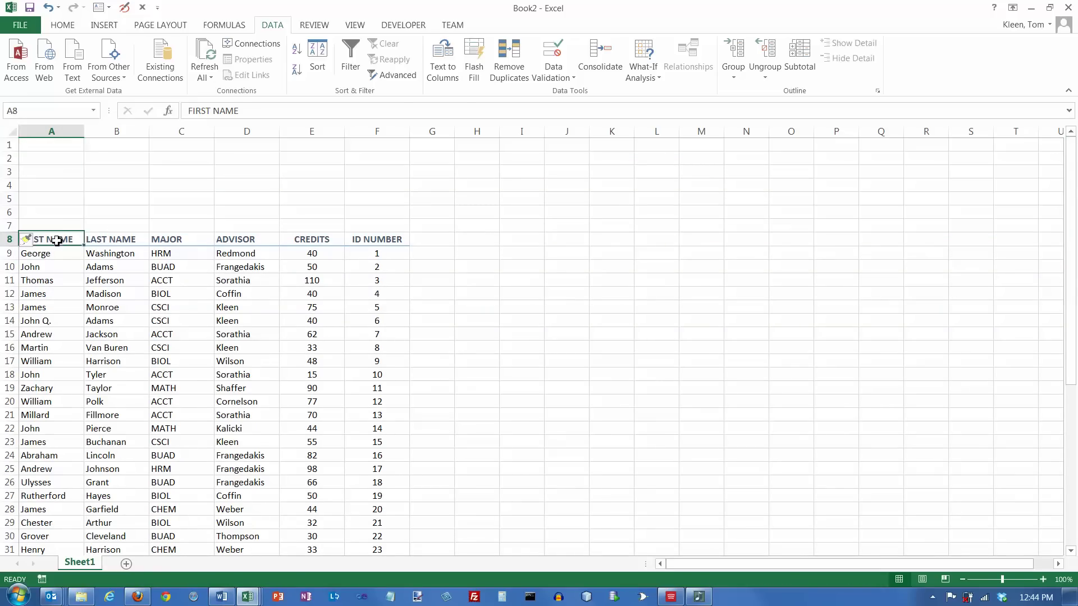
drag(57, 240, 368, 240)
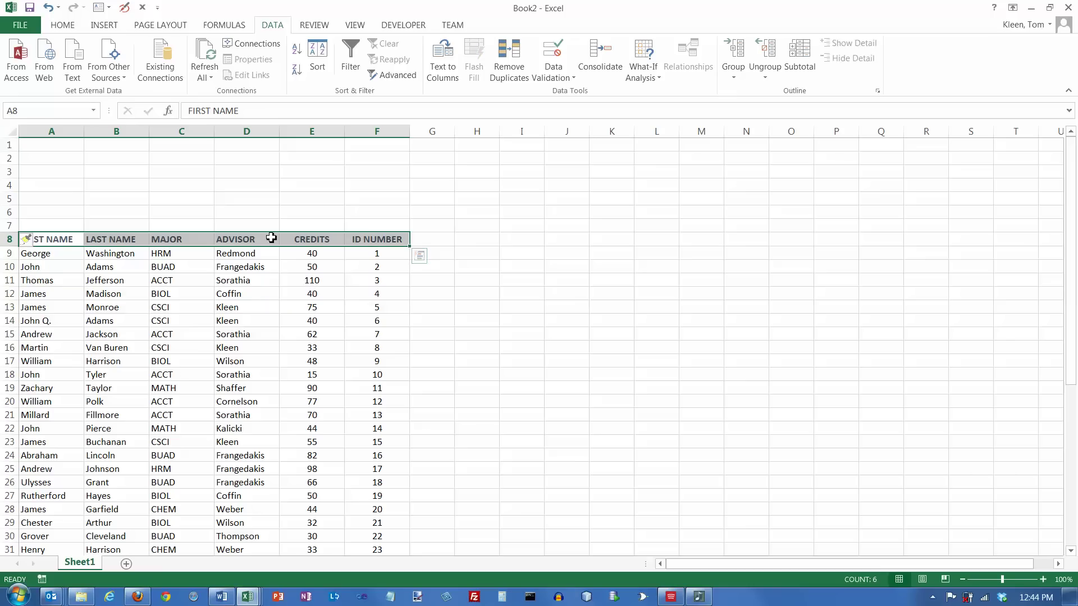
- Copy the headers A8:F8 (FIRST NAME through ID NUMBER) into row 1
right_click(238, 242)
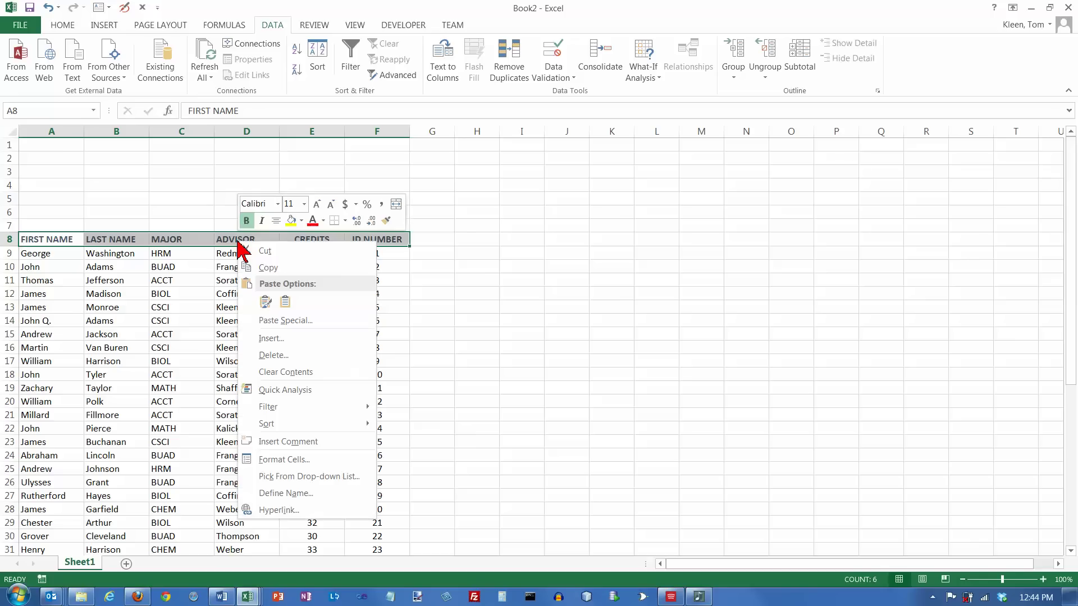
click(274, 269)
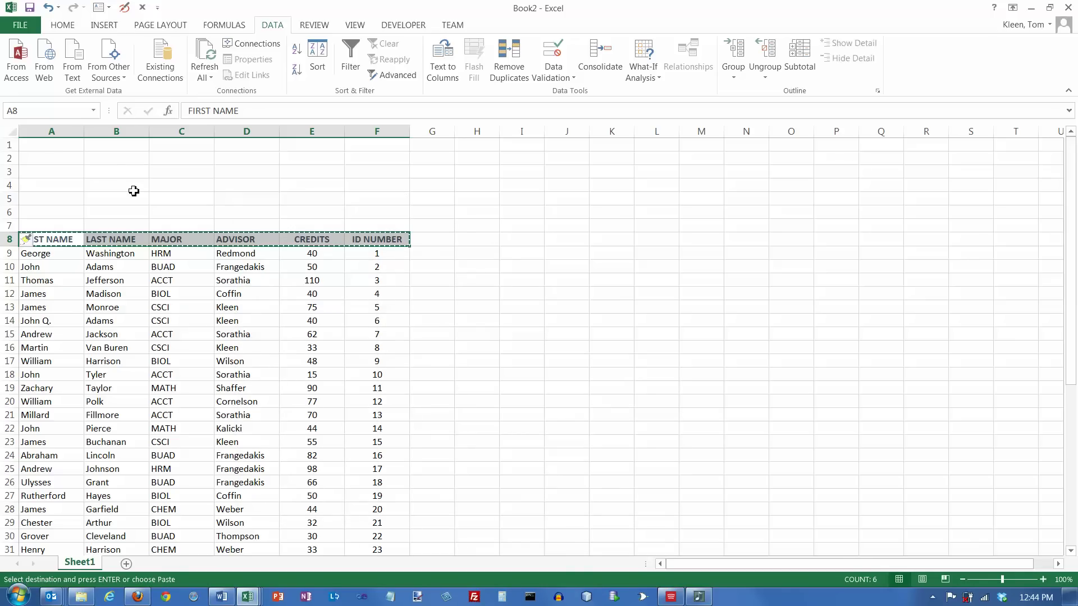
click(65, 146)
right_click(66, 146)
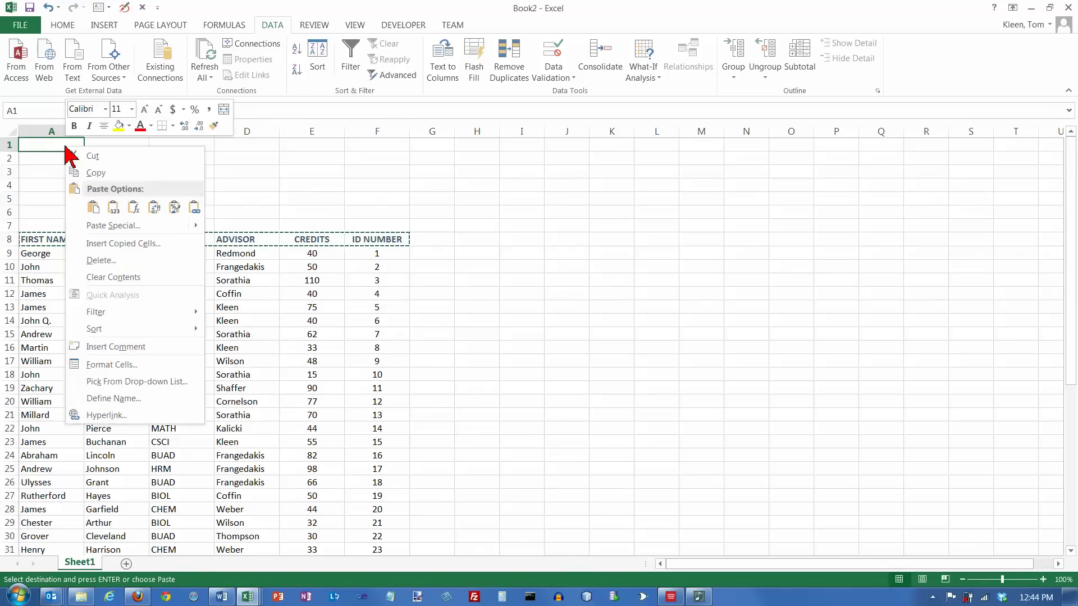
click(93, 209)
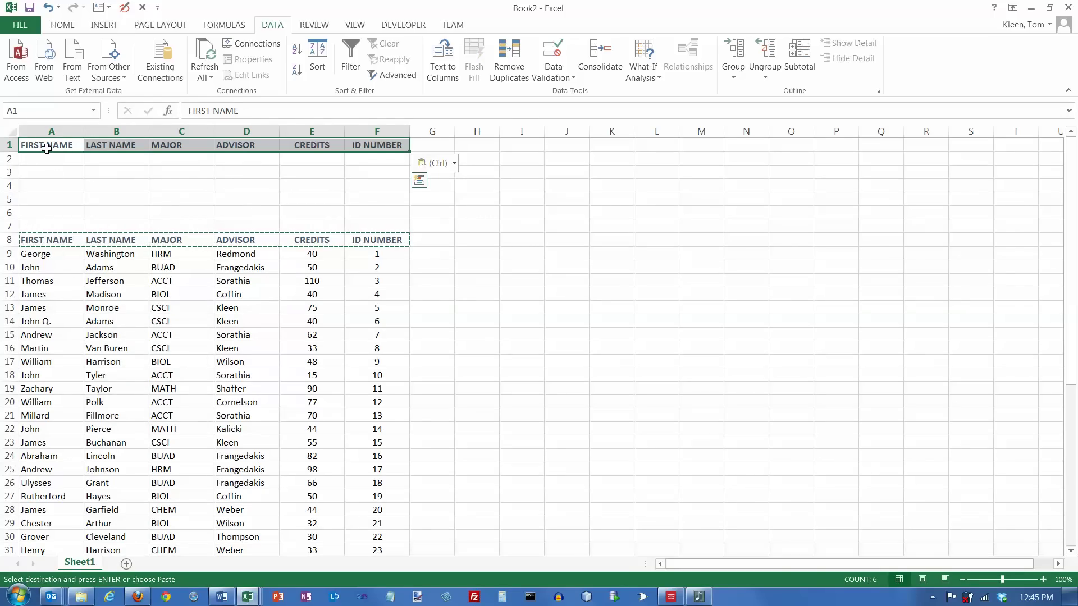
drag(49, 147, 361, 193)
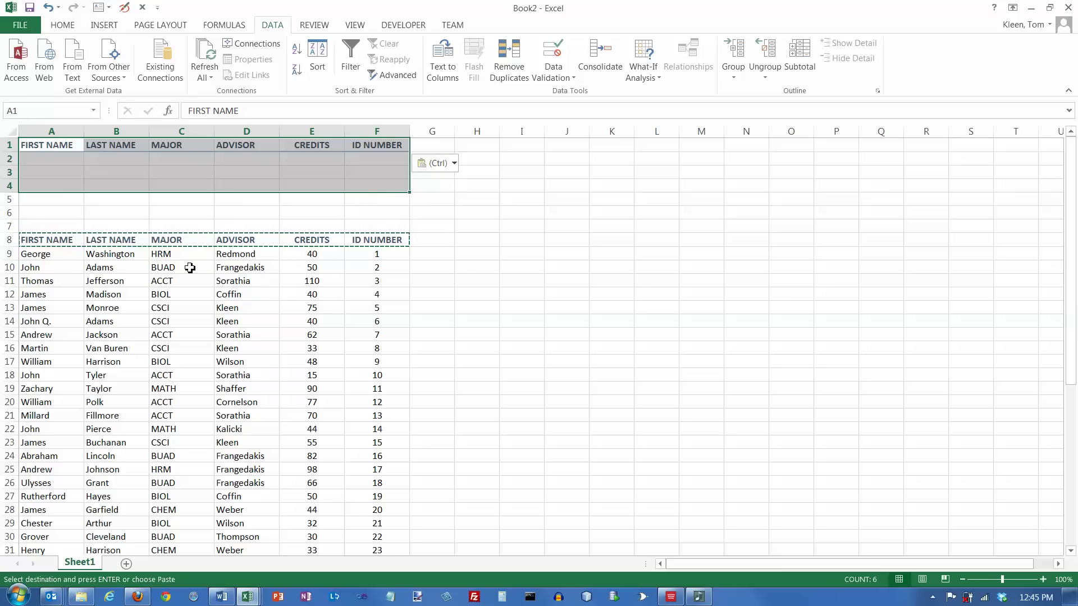
drag(63, 243, 355, 242)
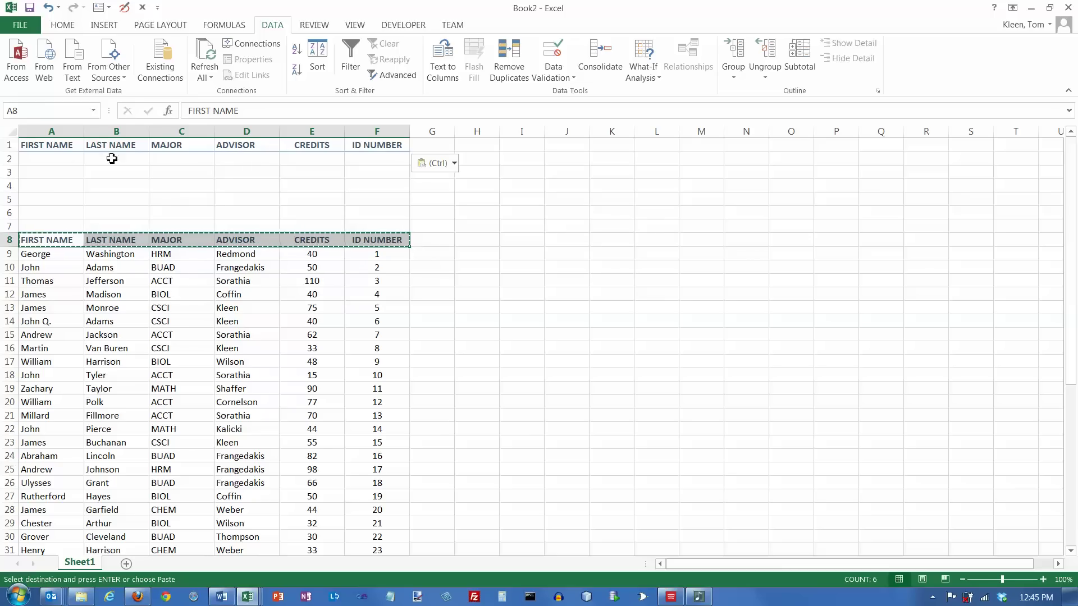
click(55, 147)
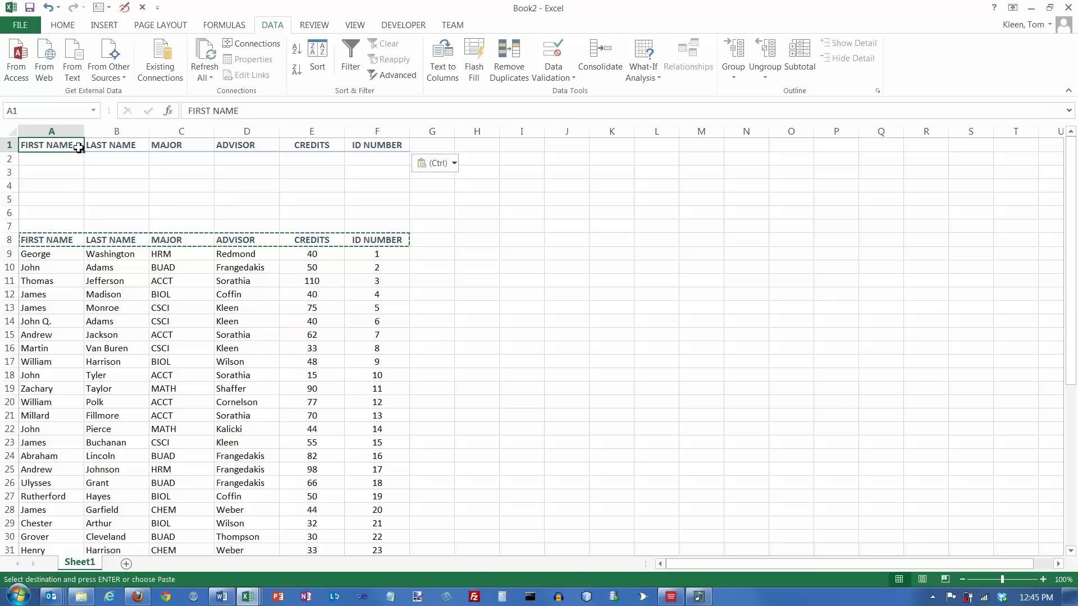
click(113, 145)
click(181, 146)
click(248, 145)
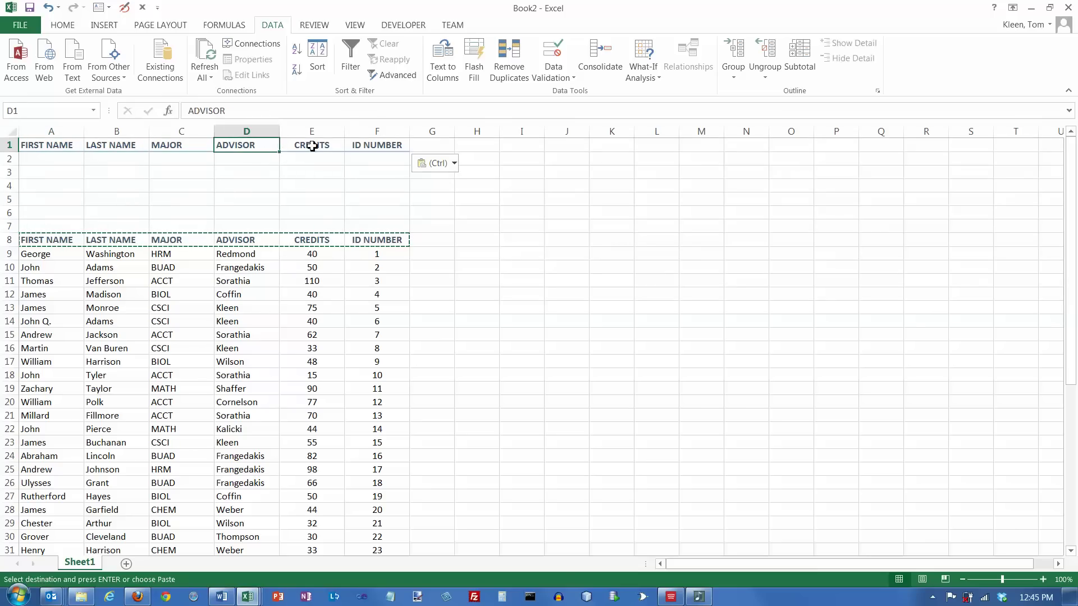
click(308, 144)
click(365, 145)
click(61, 147)
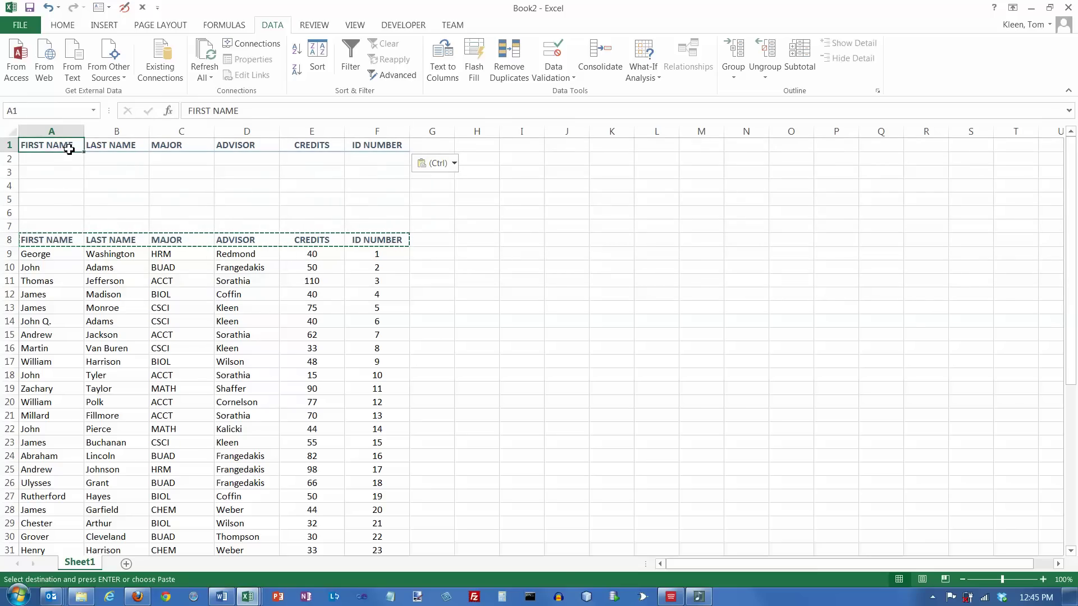
click(40, 240)
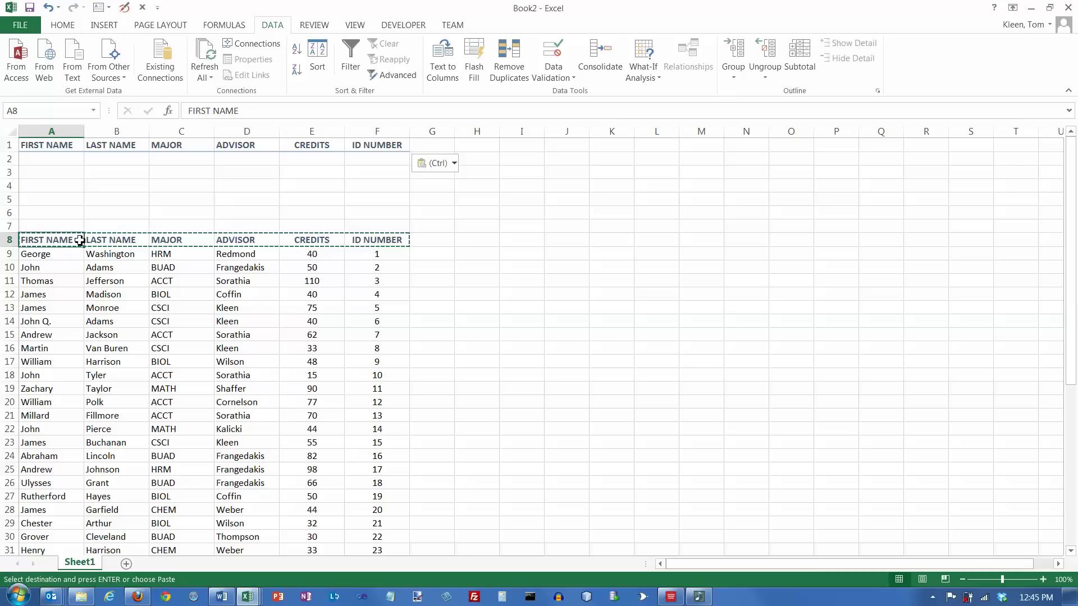
click(78, 147)
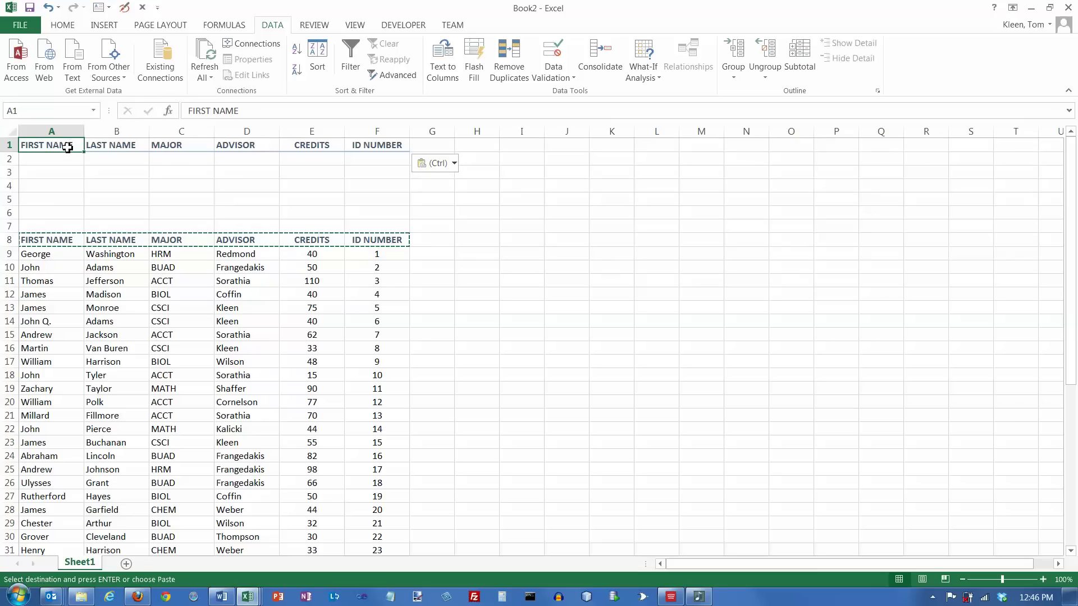
drag(67, 147, 92, 144)
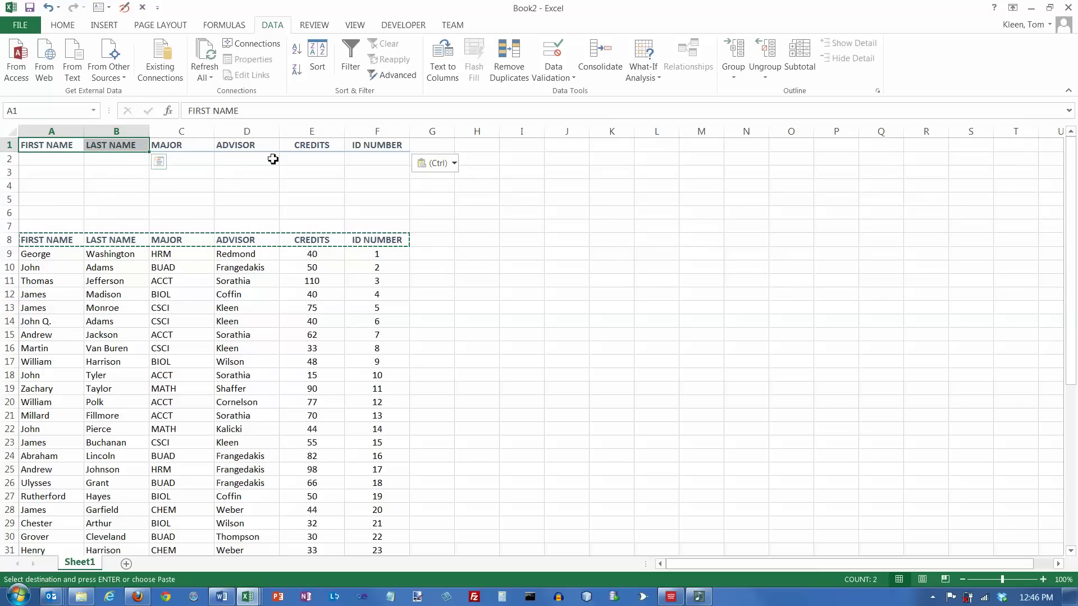
click(205, 147)
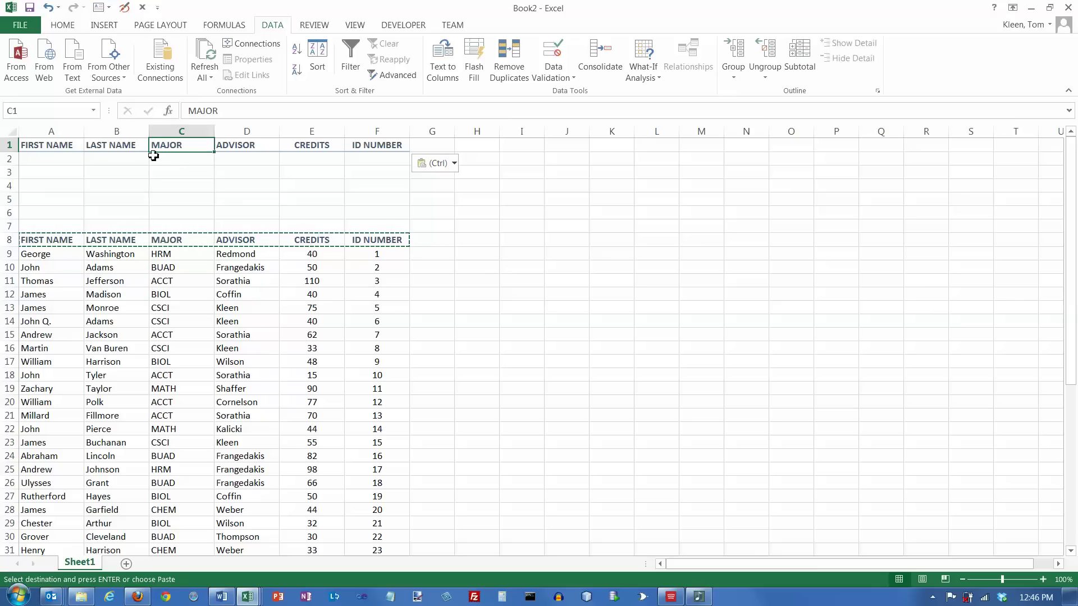
click(53, 147)
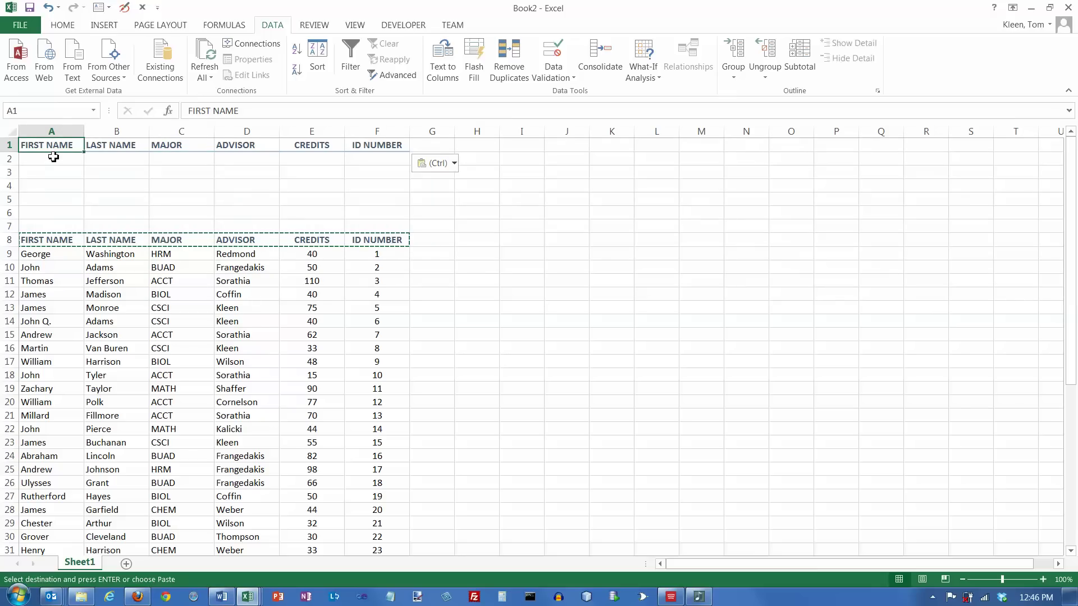
click(55, 160)
click(59, 171)
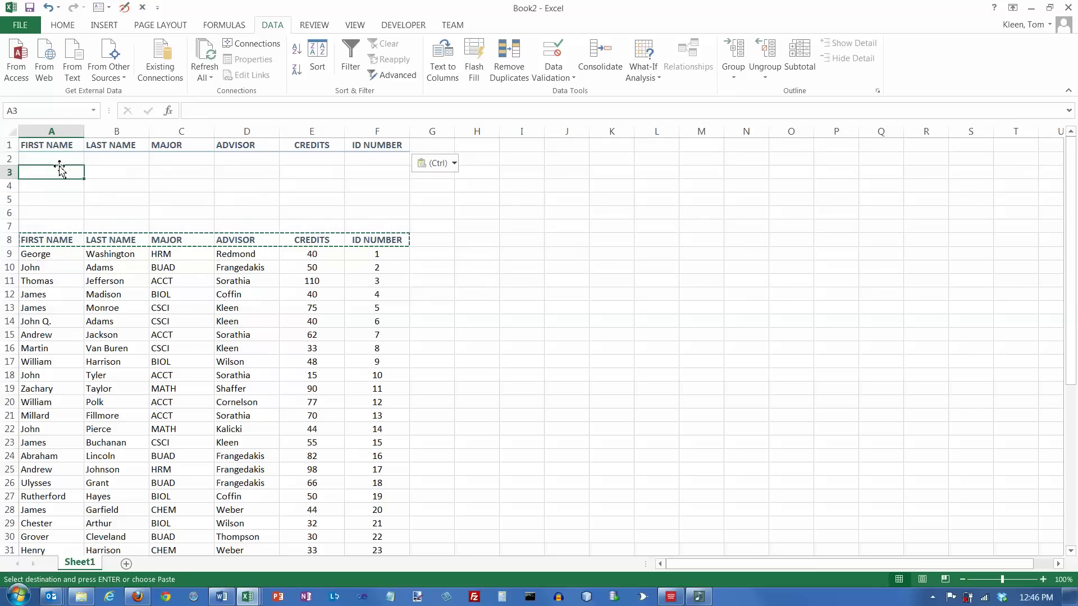
click(133, 145)
click(169, 147)
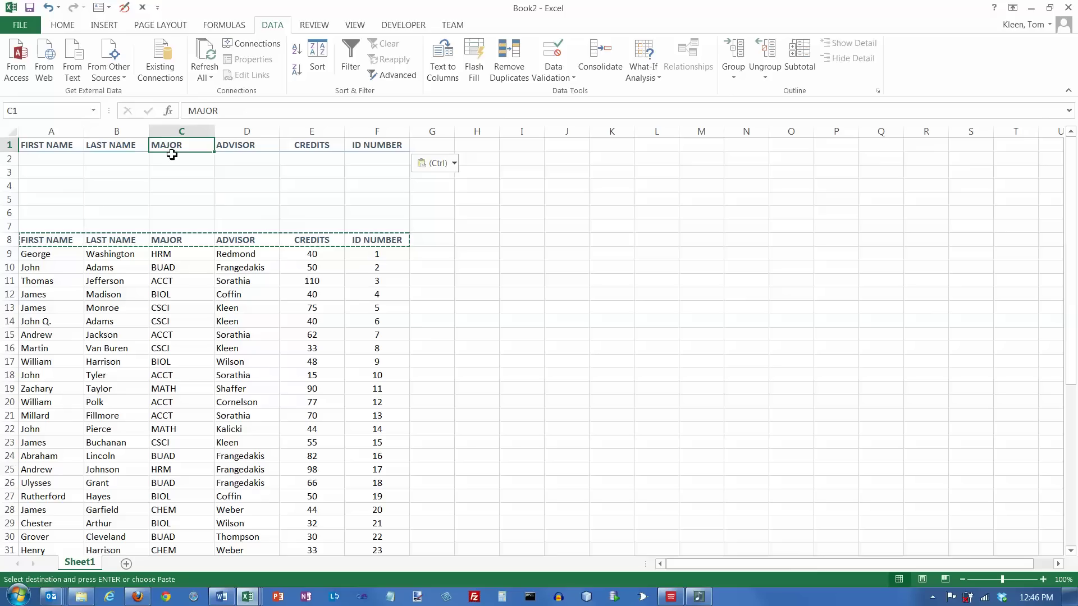
click(174, 159)
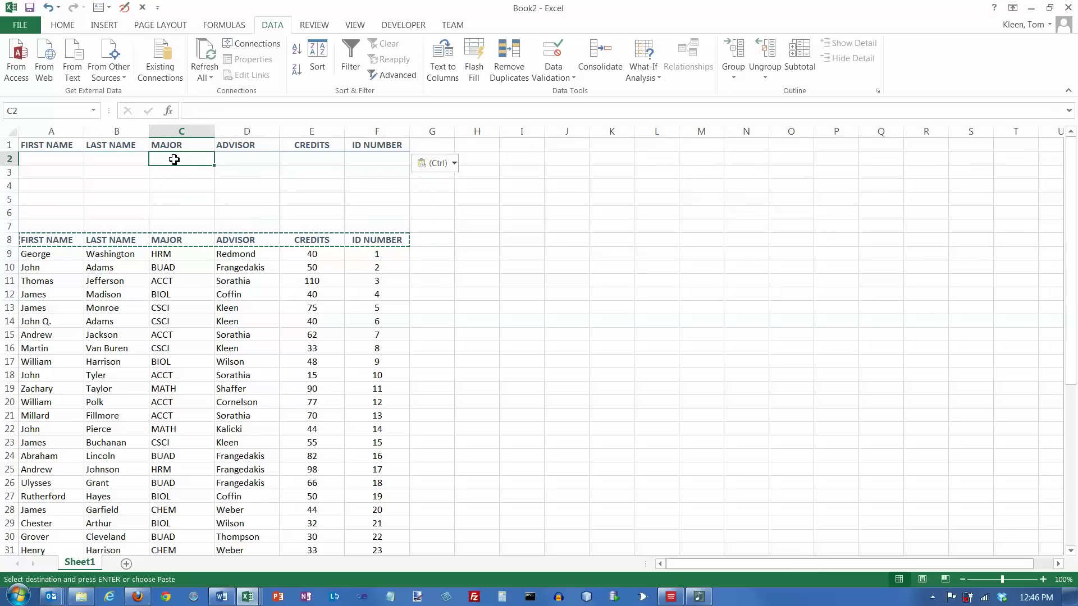
text(BUAD)
key(Return)
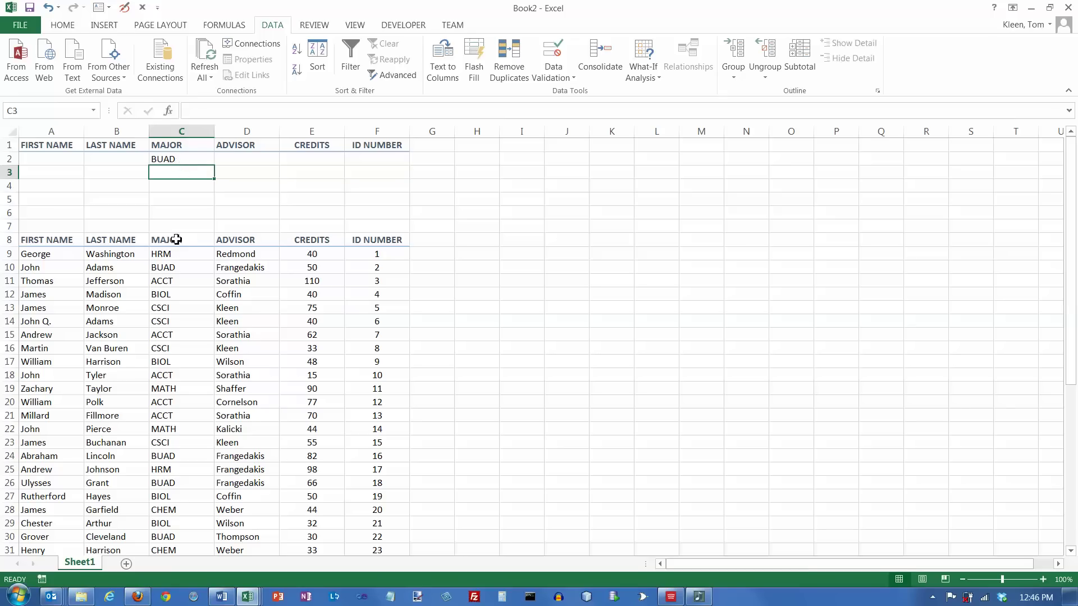
click(178, 160)
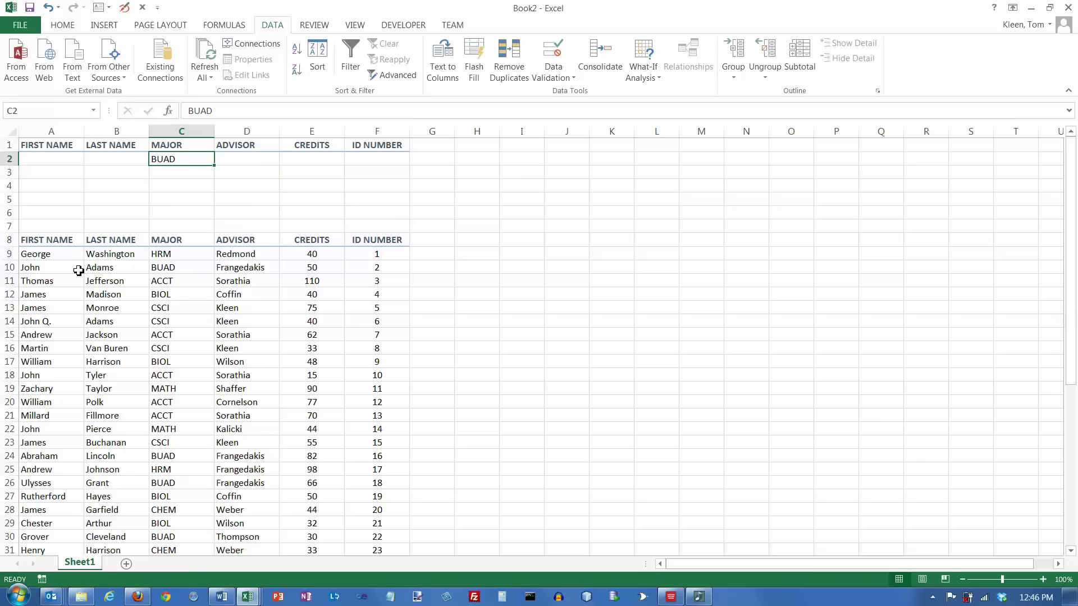
click(178, 147)
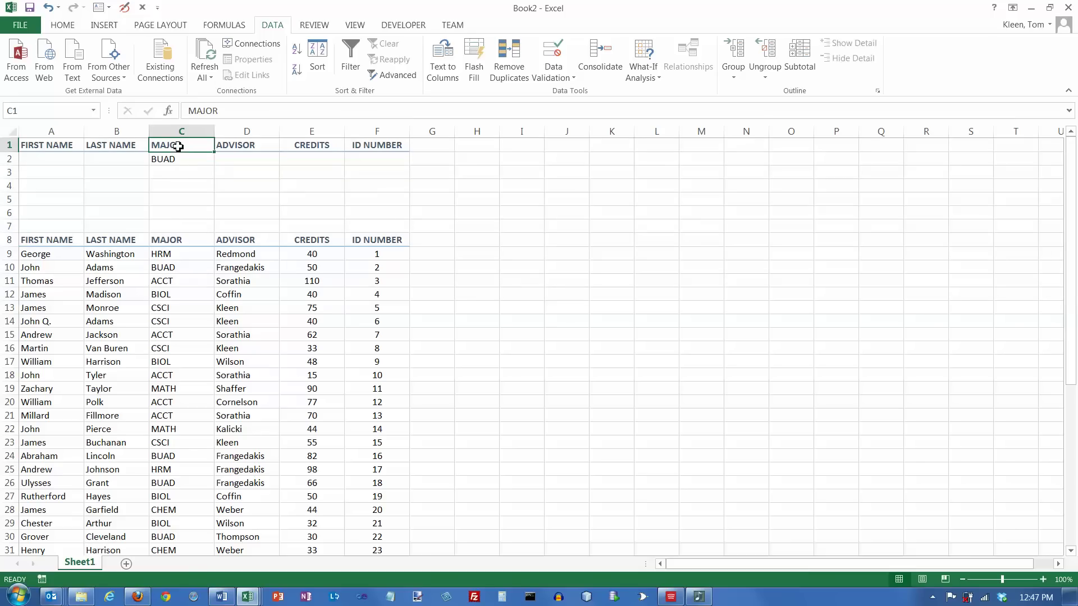
click(178, 160)
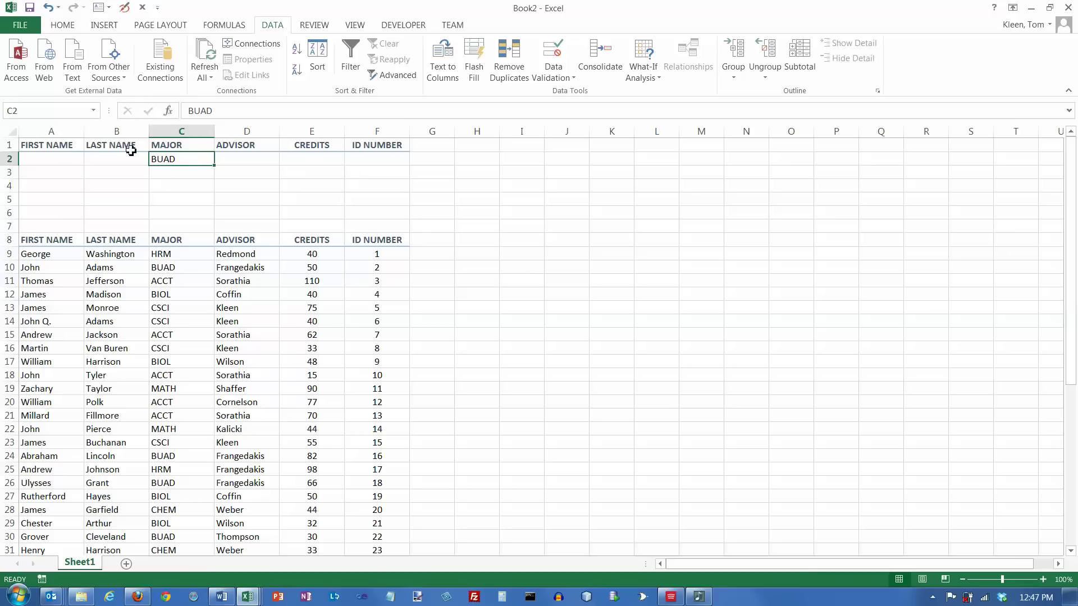
drag(196, 145, 196, 159)
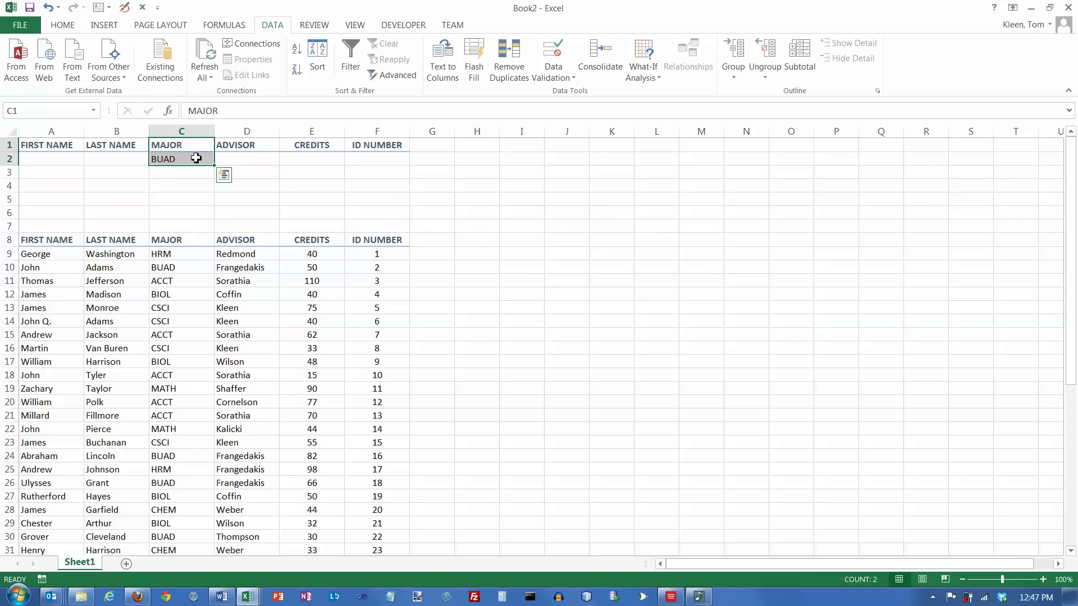
click(59, 161)
click(104, 160)
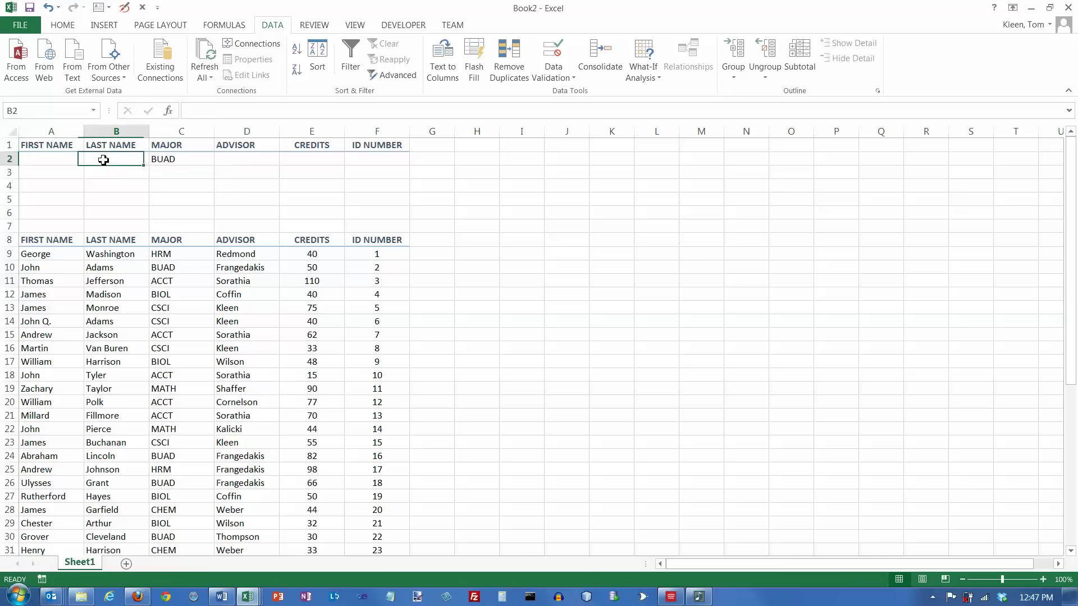
click(235, 161)
click(291, 161)
click(370, 160)
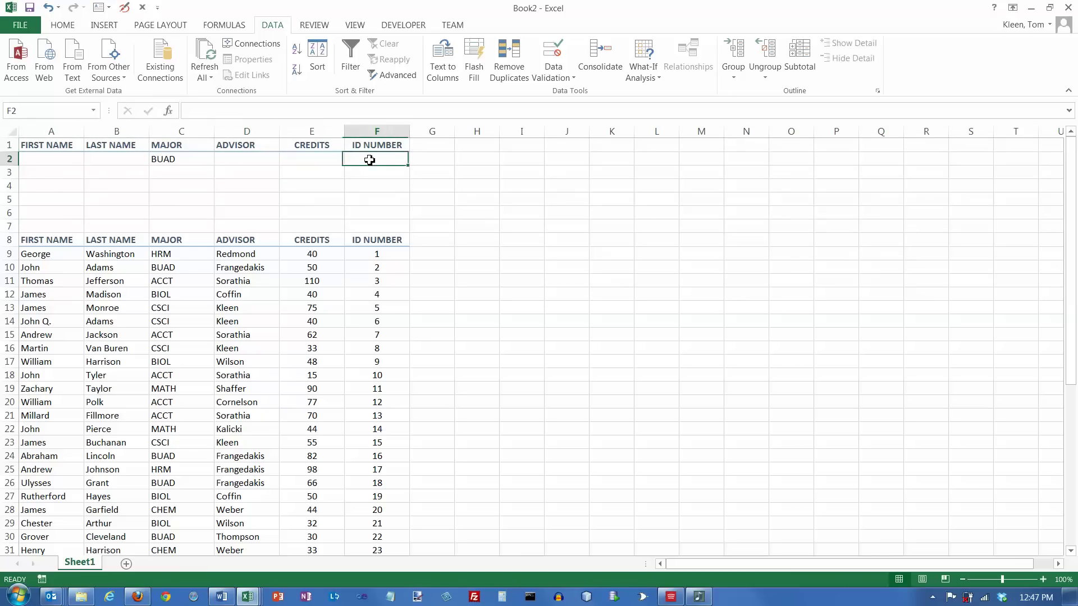
click(327, 161)
click(231, 164)
click(195, 160)
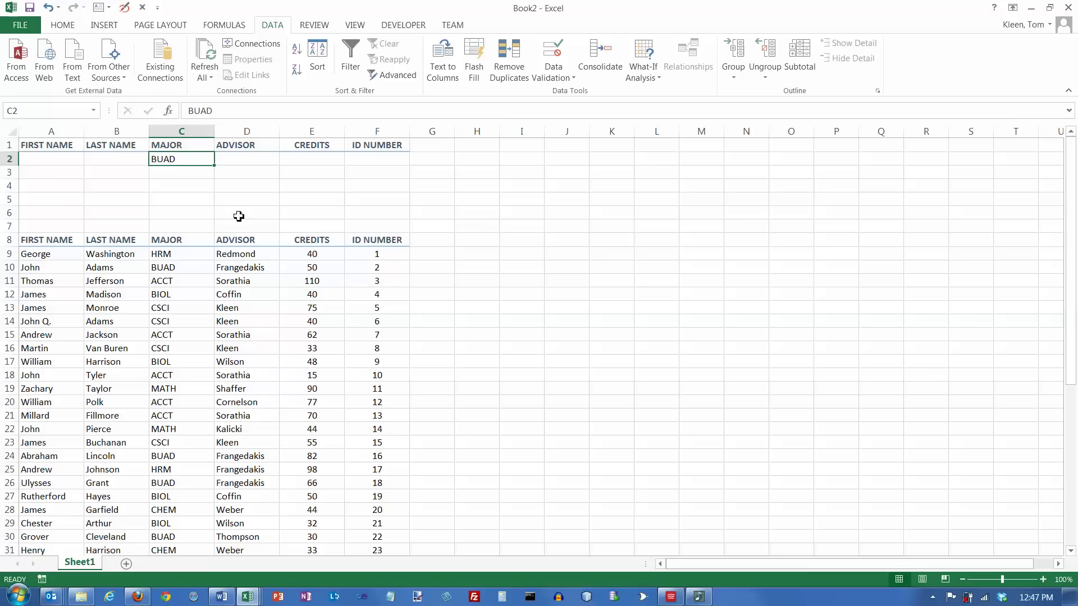
- From a cell inside the list, open Advanced Filter with list range $A$8:$F$51
click(51, 258)
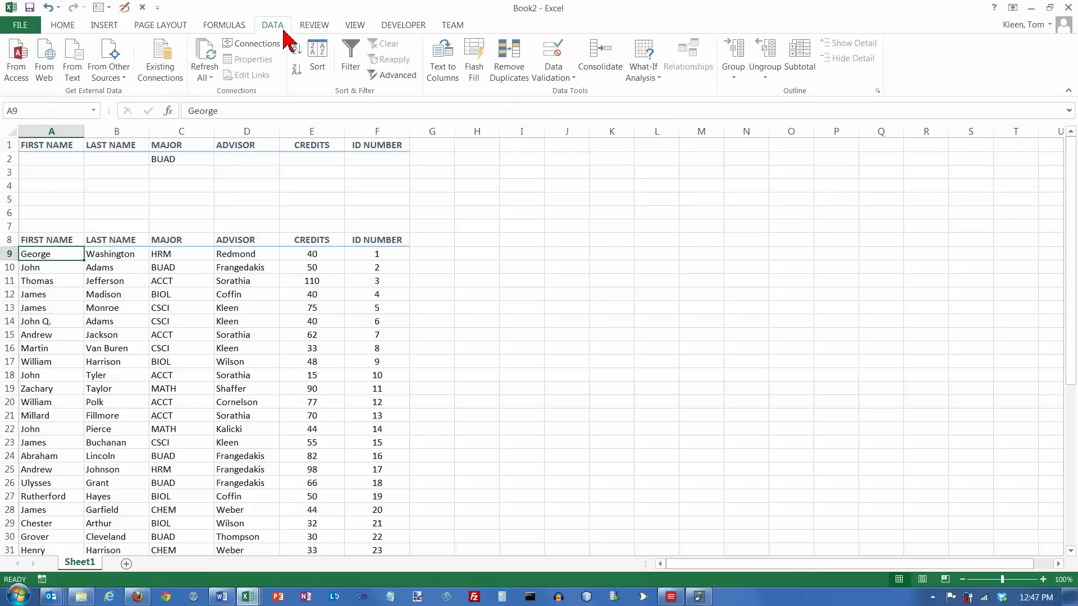
click(394, 76)
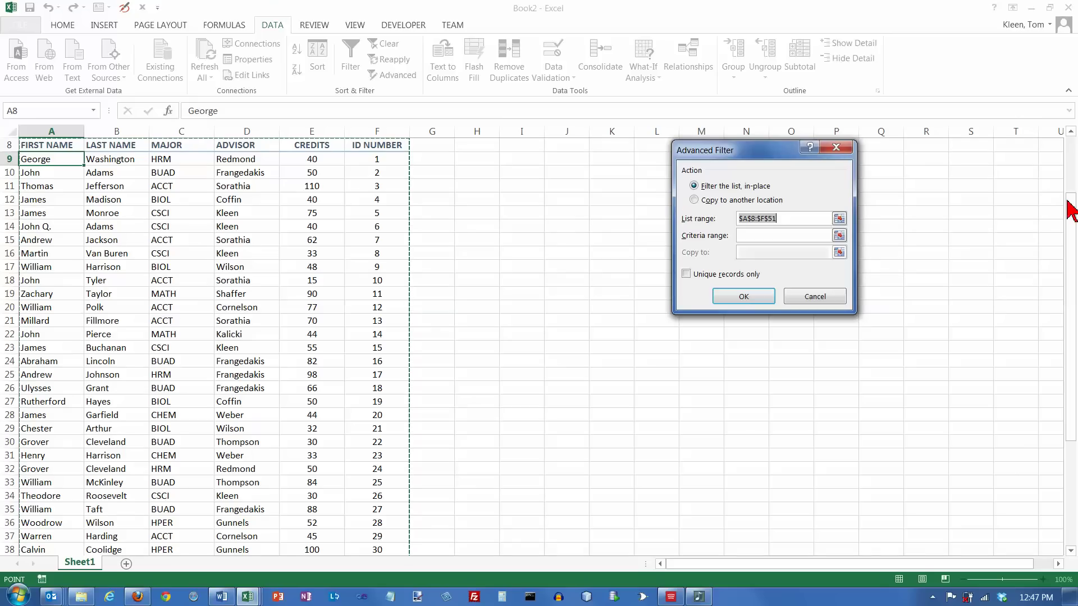
- Set the Advanced Filter criteria range to C1:C2
click(815, 238)
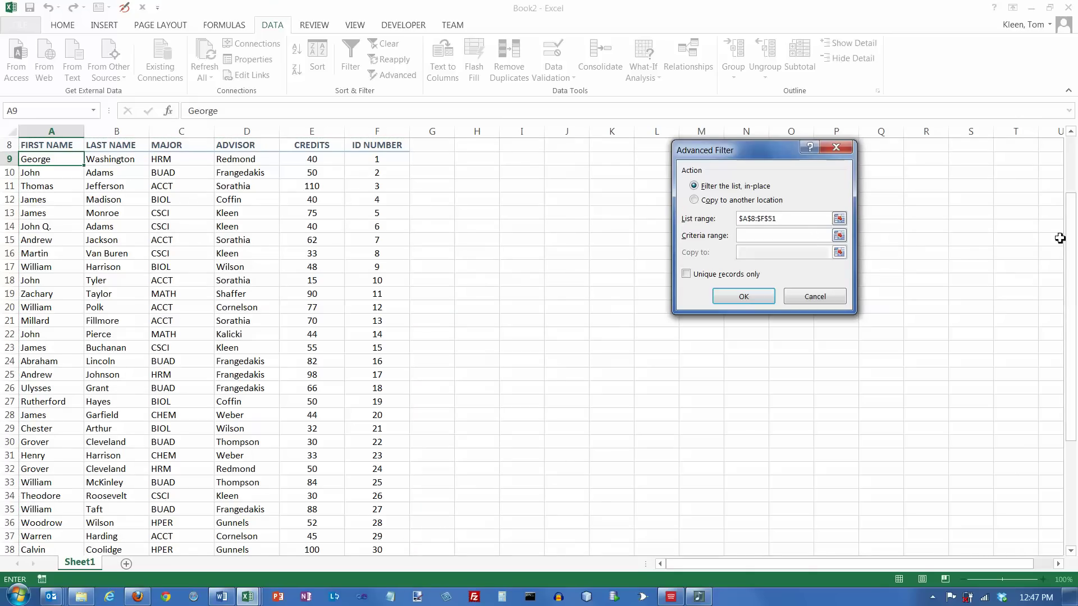
drag(1068, 236, 1069, 168)
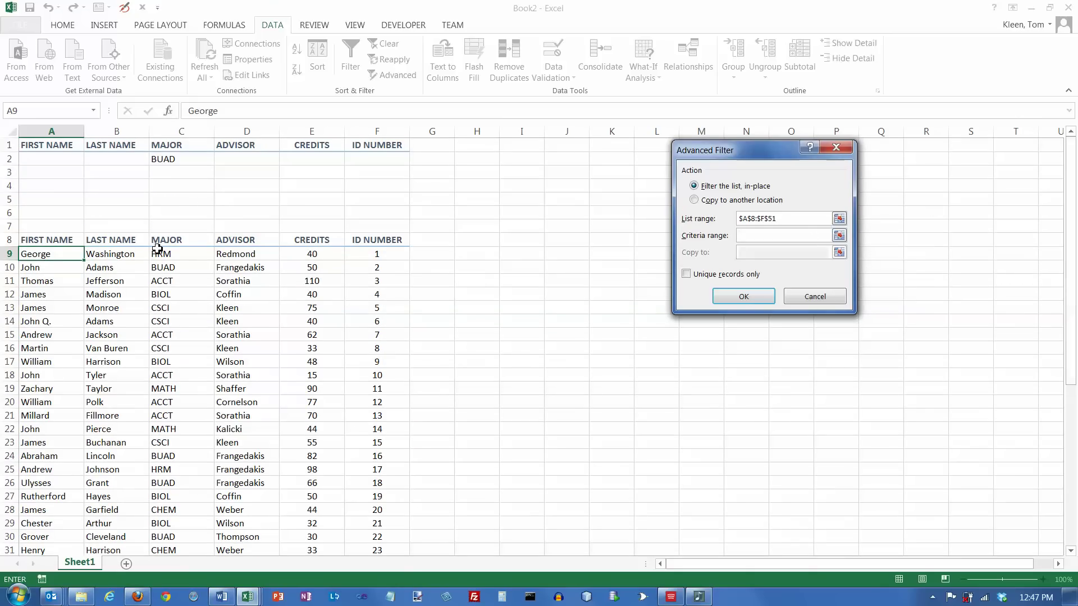
drag(45, 146, 293, 158)
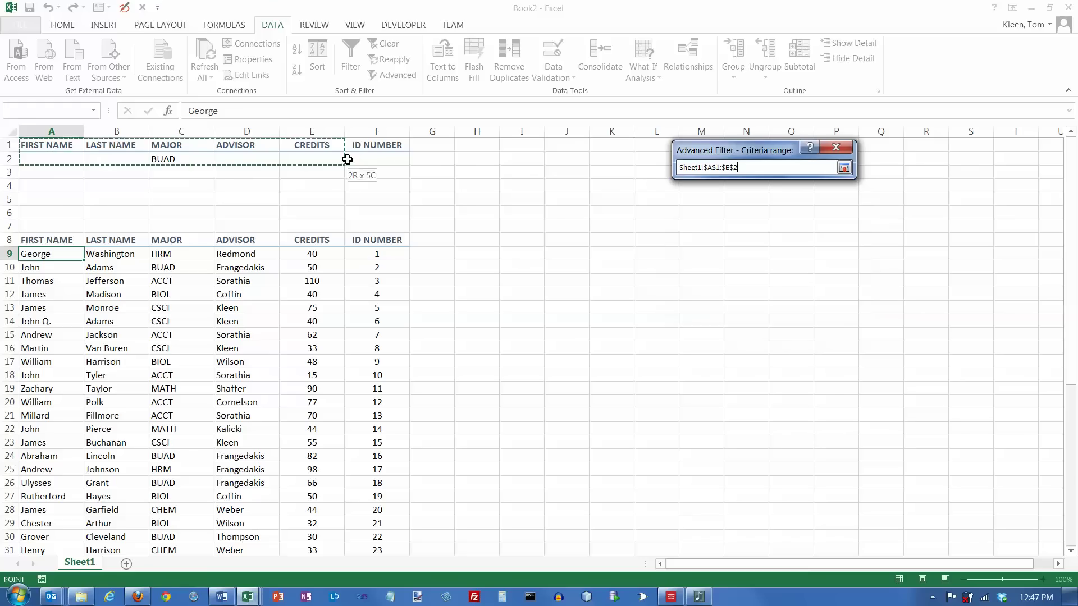
drag(363, 162, 361, 161)
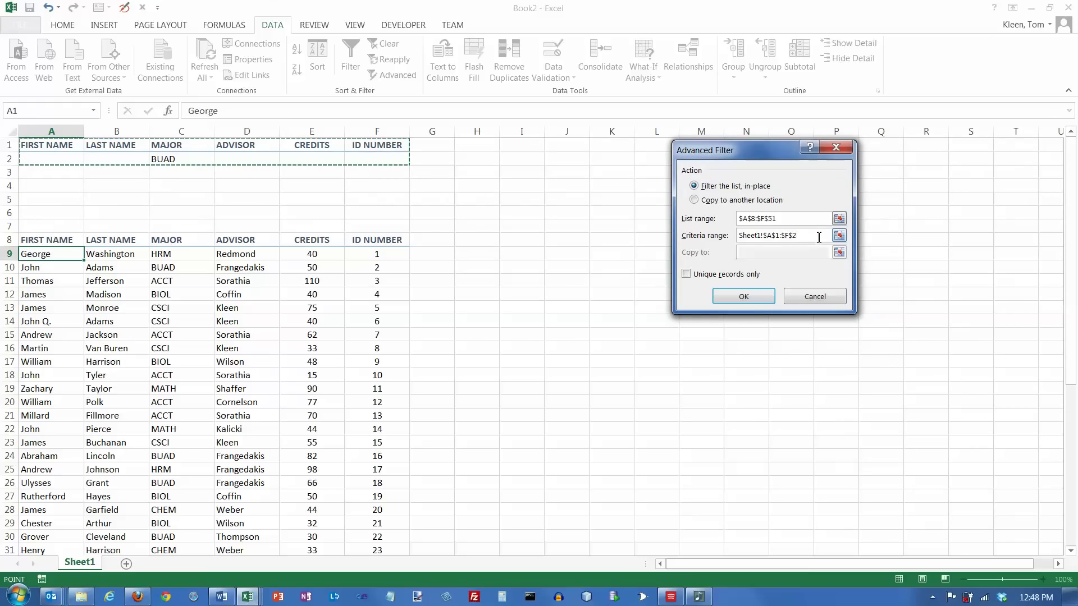
click(718, 240)
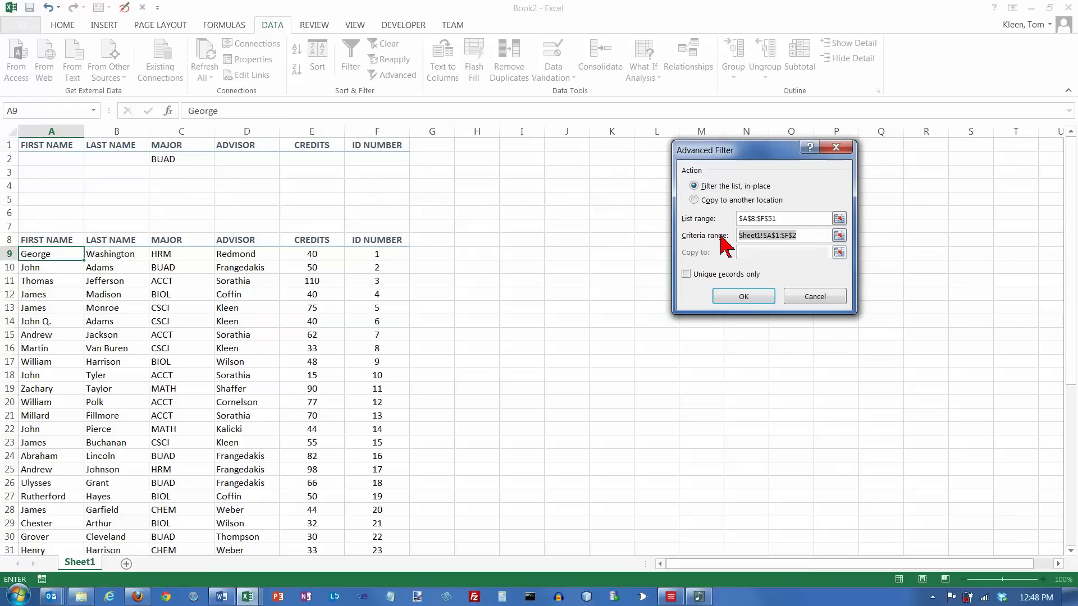
key(BackSpace)
drag(168, 147, 181, 160)
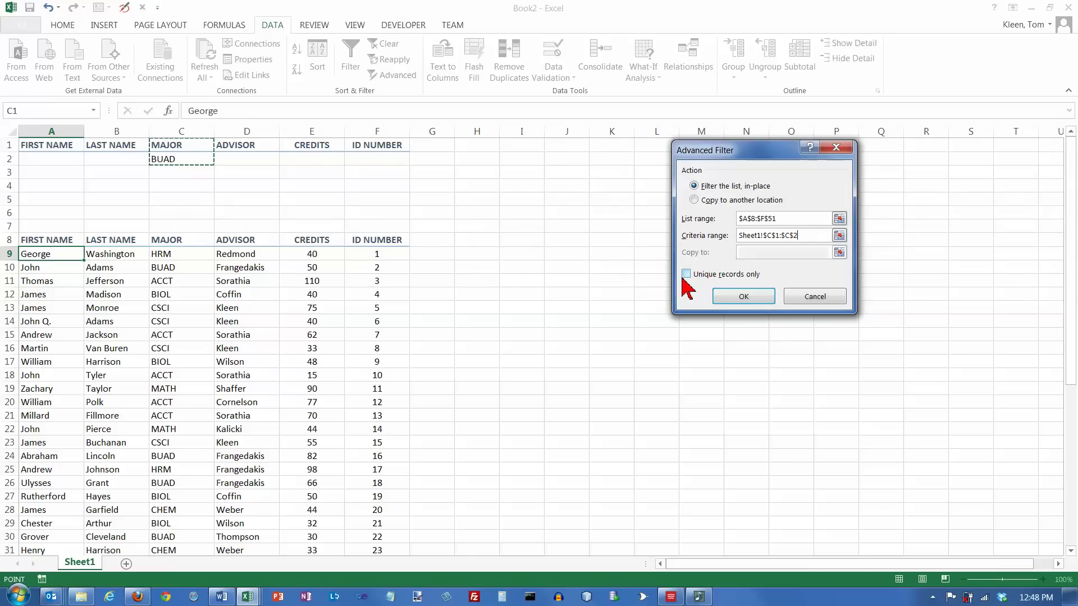
- Apply the filter to show the 10 BUAD records, then clear it
click(787, 221)
click(806, 239)
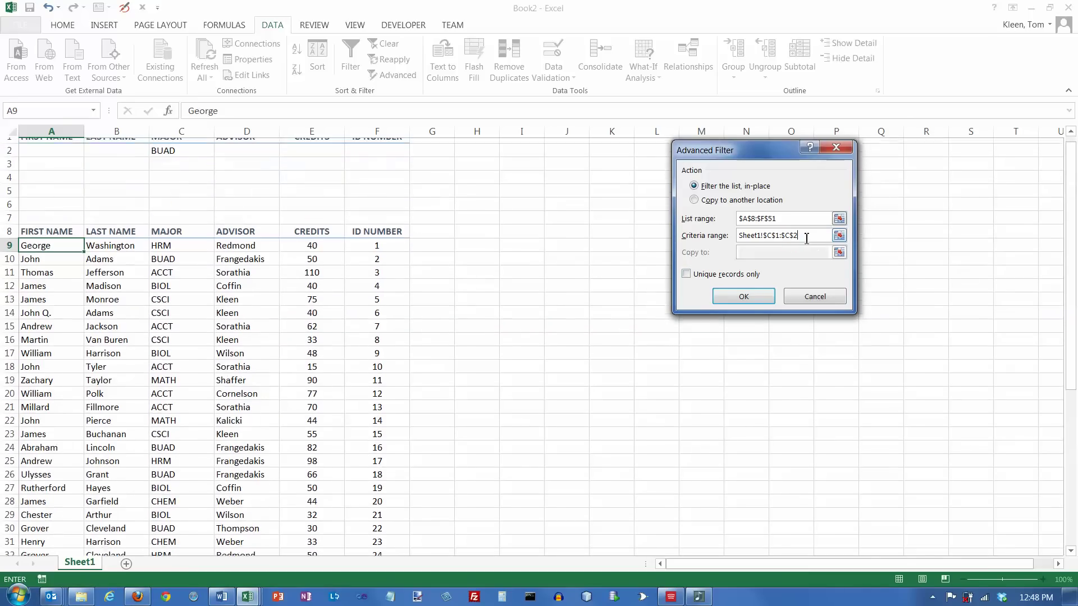
click(743, 298)
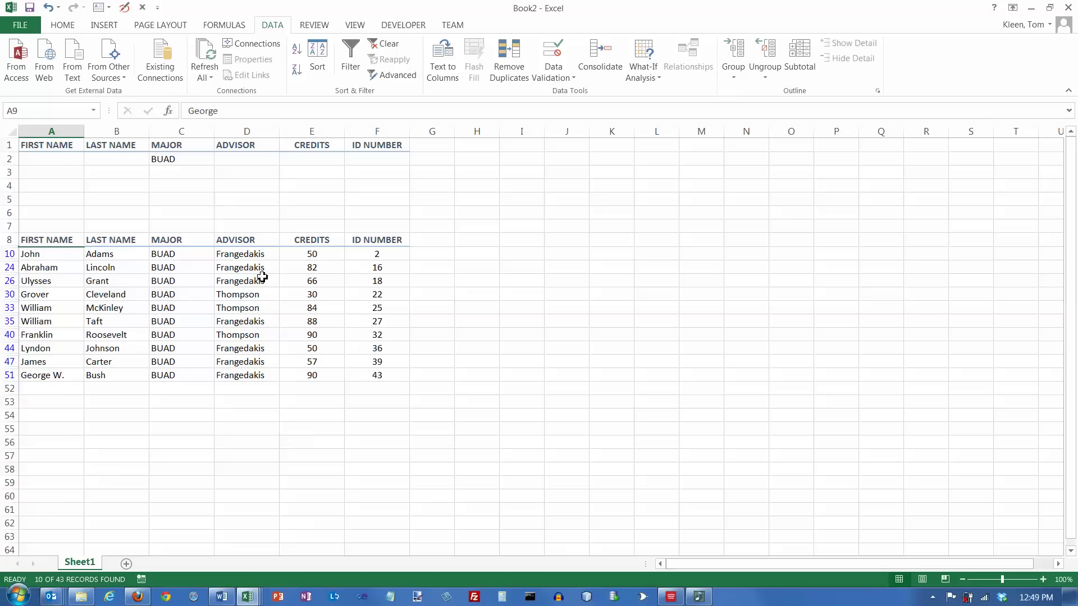
click(390, 47)
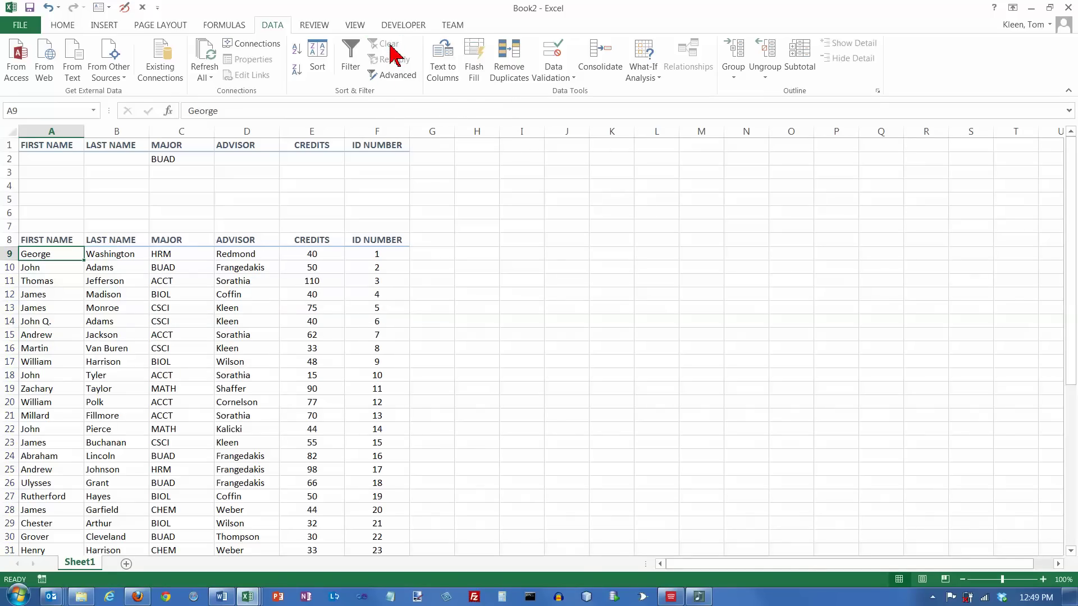
- Enter Acct in cell C3 beneath BUAD as a second MAJOR criterion
click(188, 175)
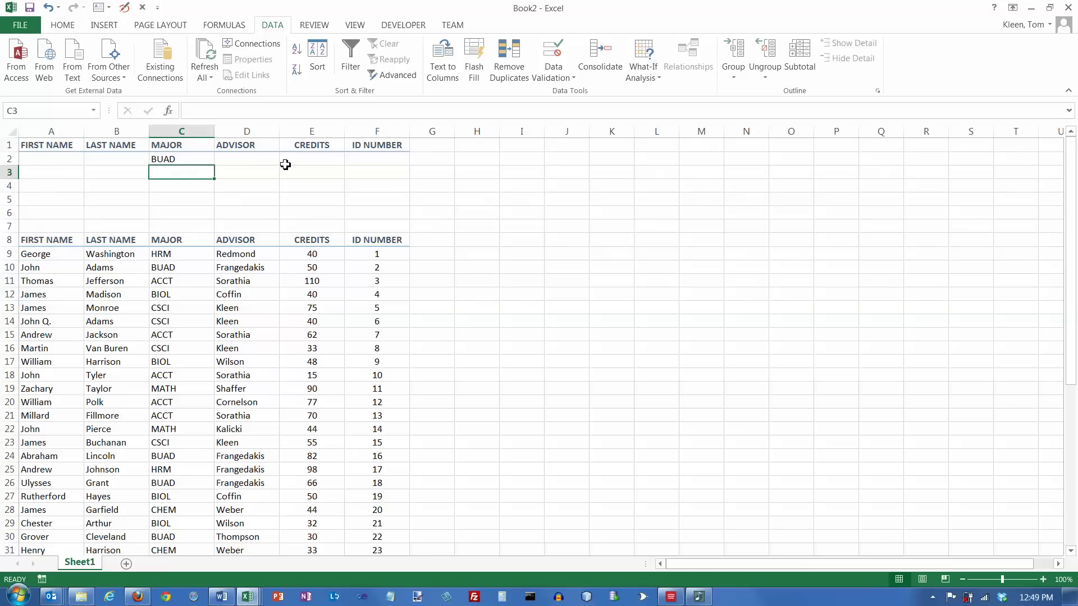
text(A)
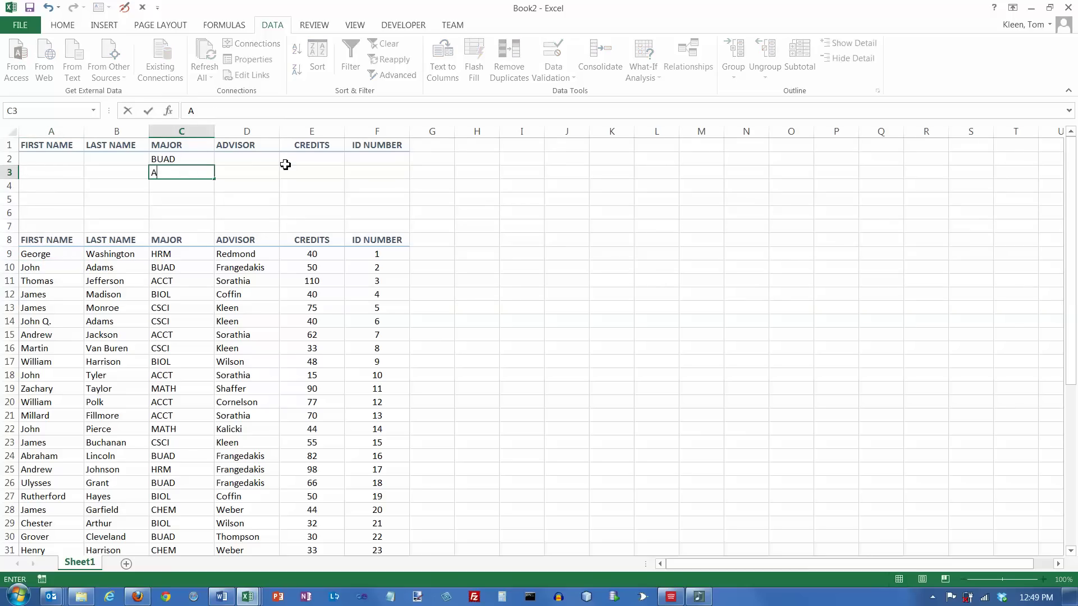
text(cct)
key(Return)
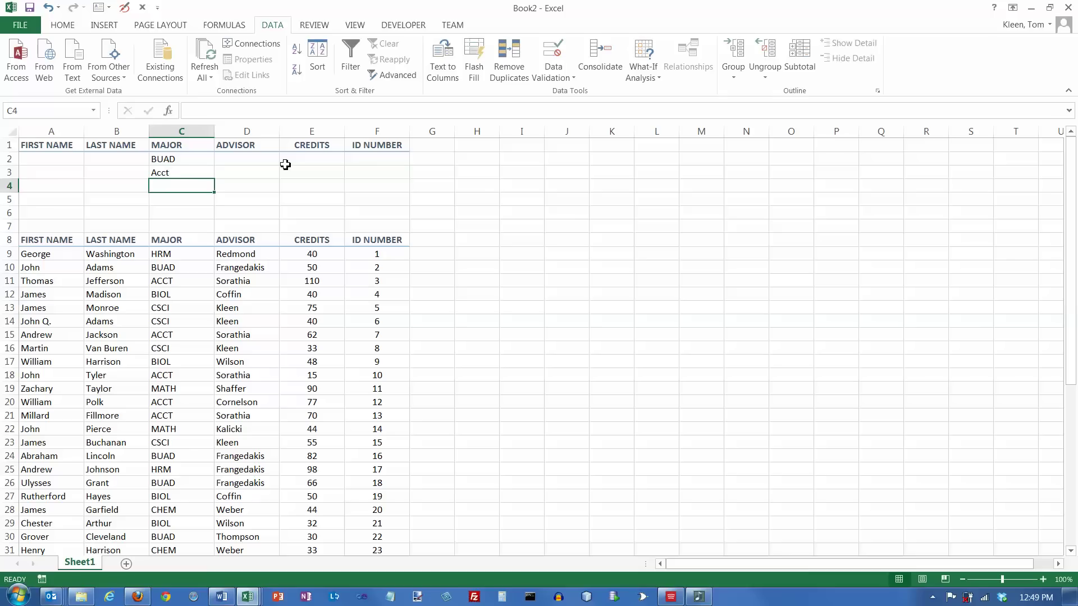
click(192, 172)
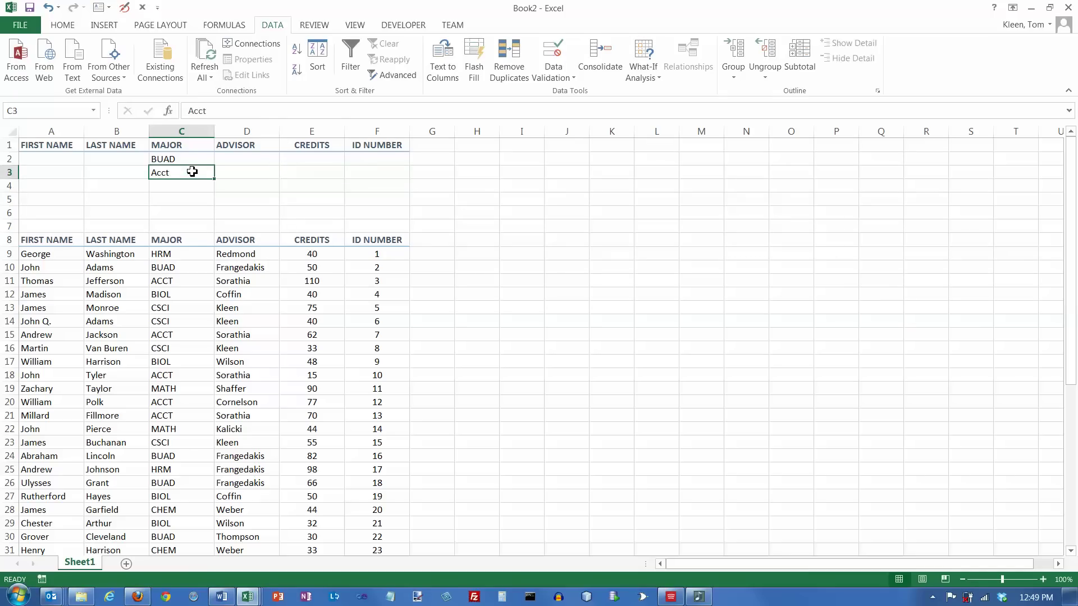
click(192, 160)
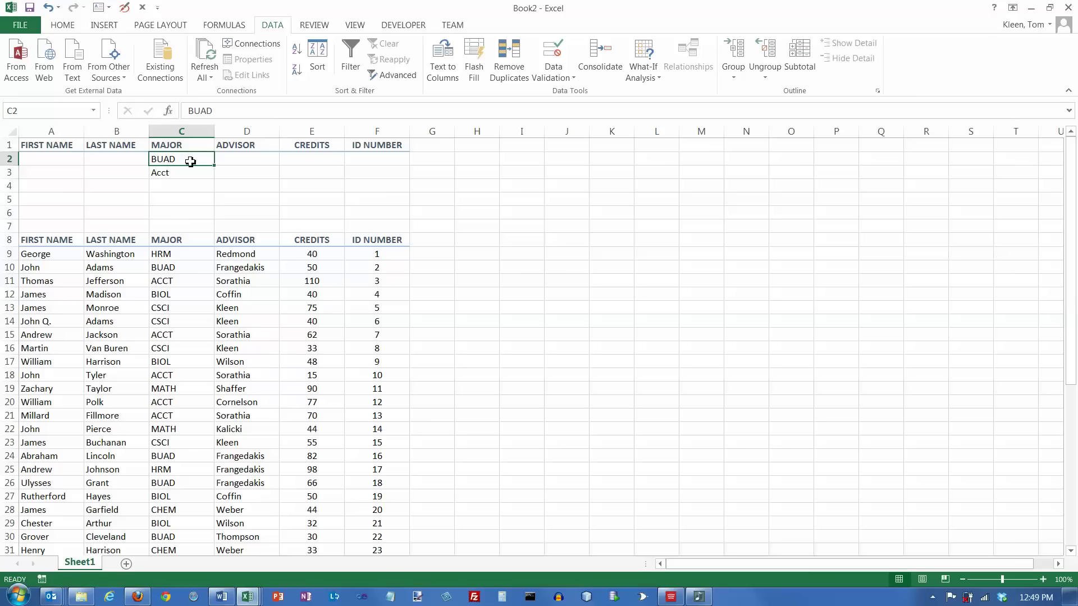
- Rerun Advanced Filter with criteria range C1:C3, leaving 16 of 43 BUAD/Acct records
click(38, 255)
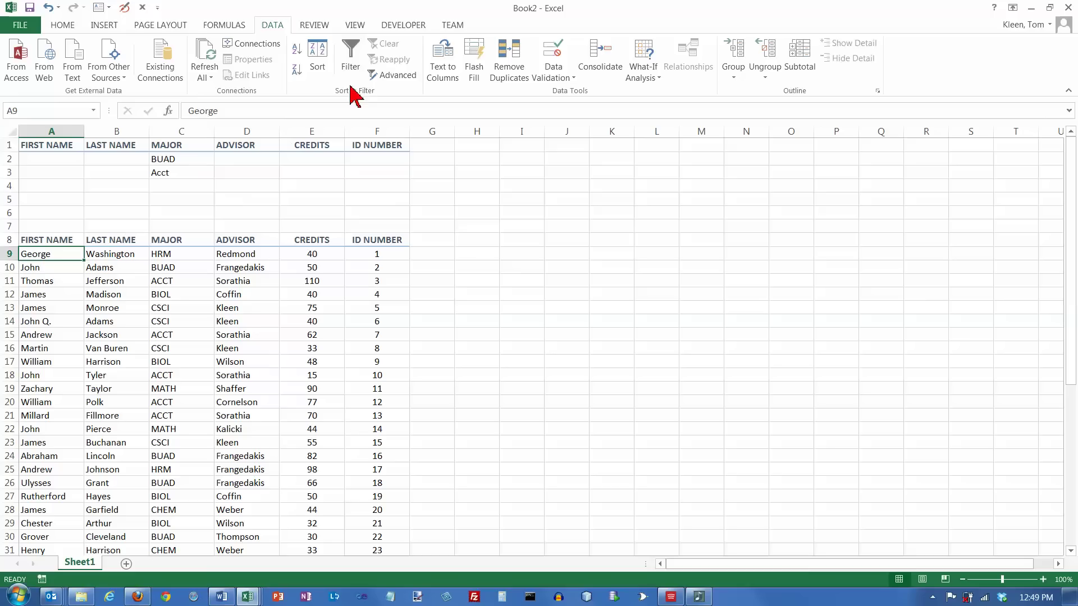
click(389, 76)
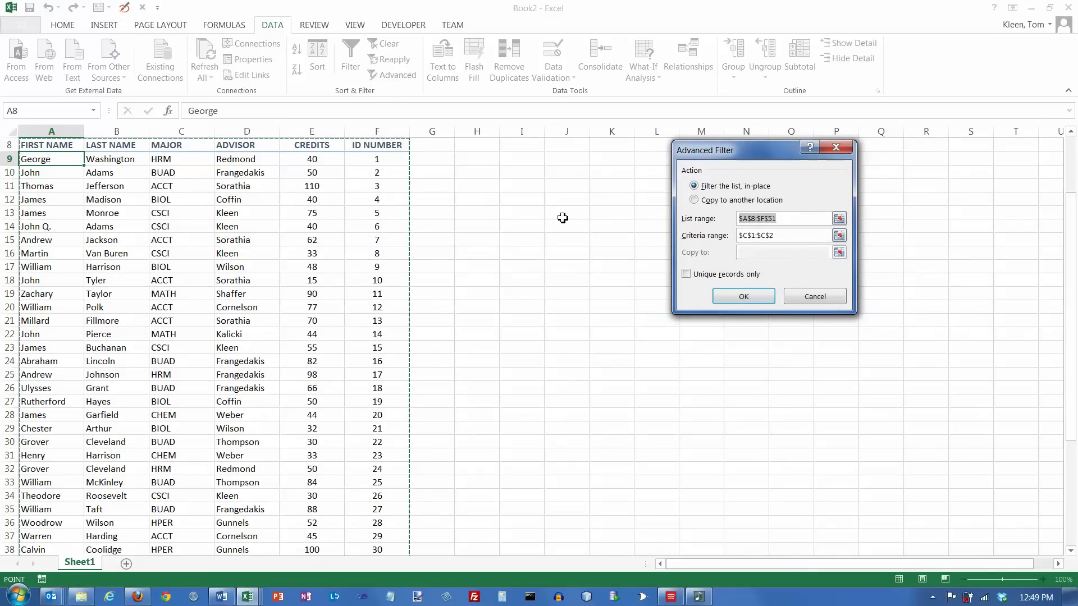
click(782, 237)
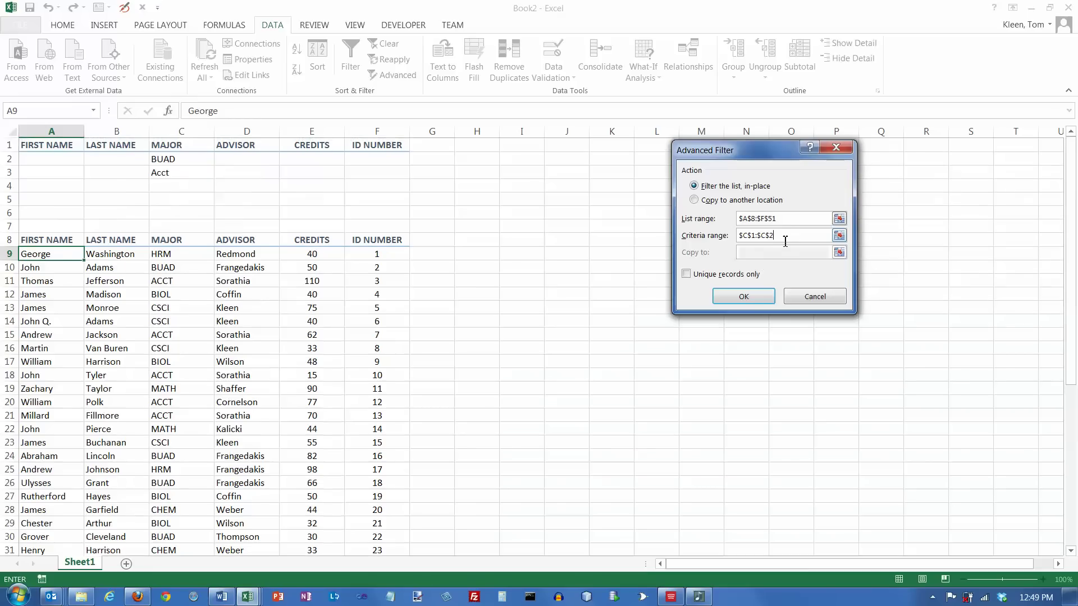
click(838, 235)
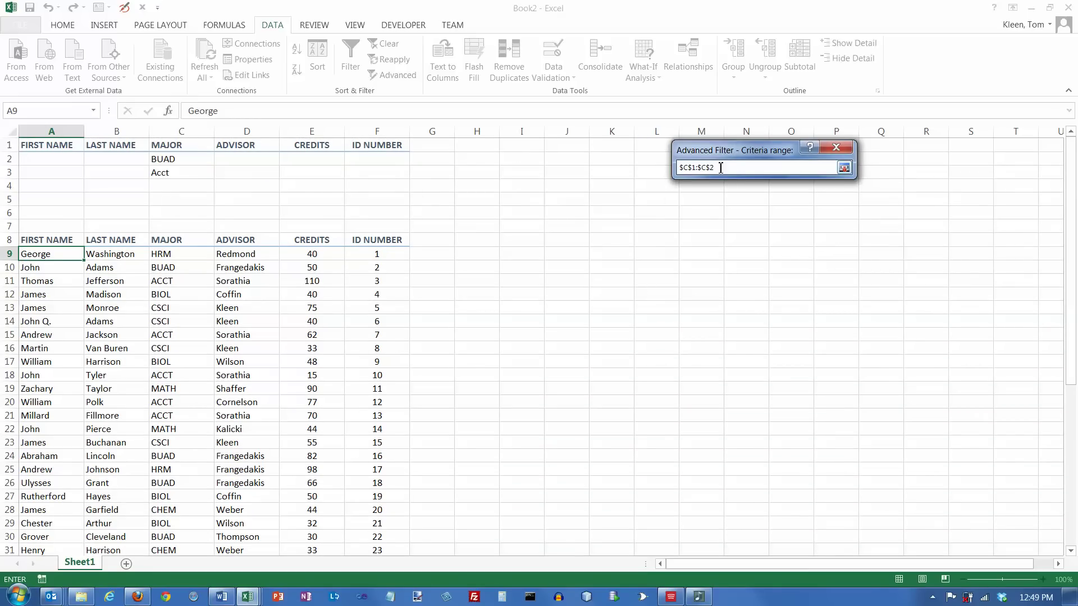
drag(176, 147, 175, 176)
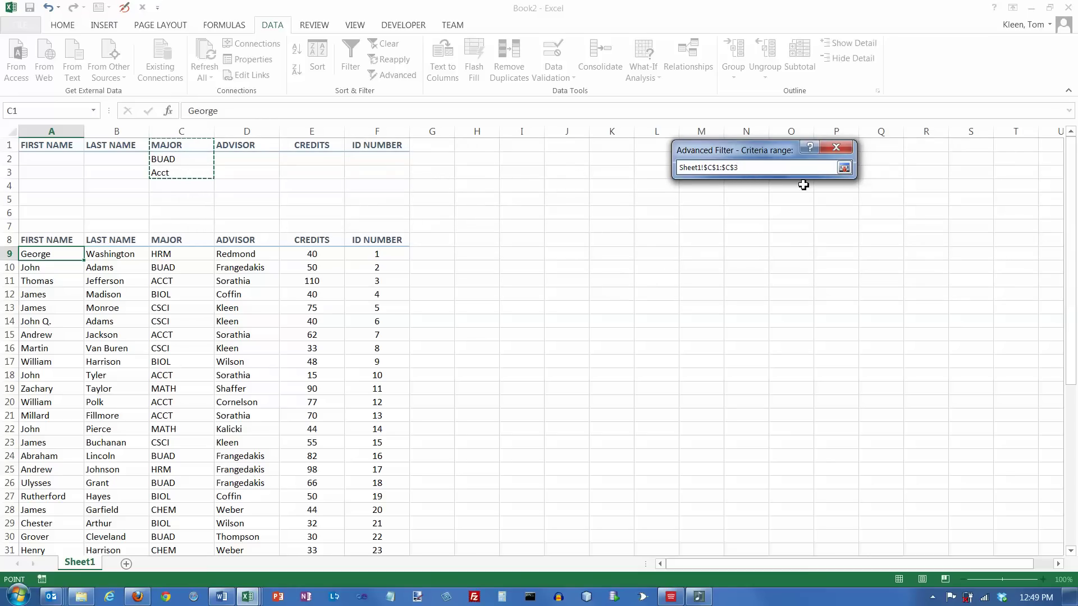
click(844, 167)
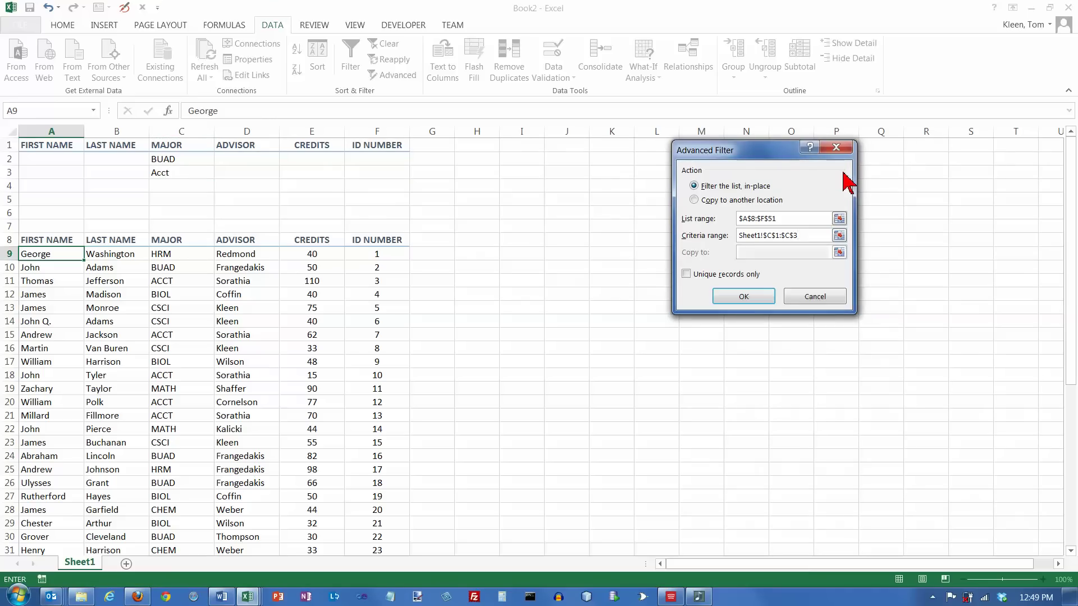
drag(758, 155, 616, 139)
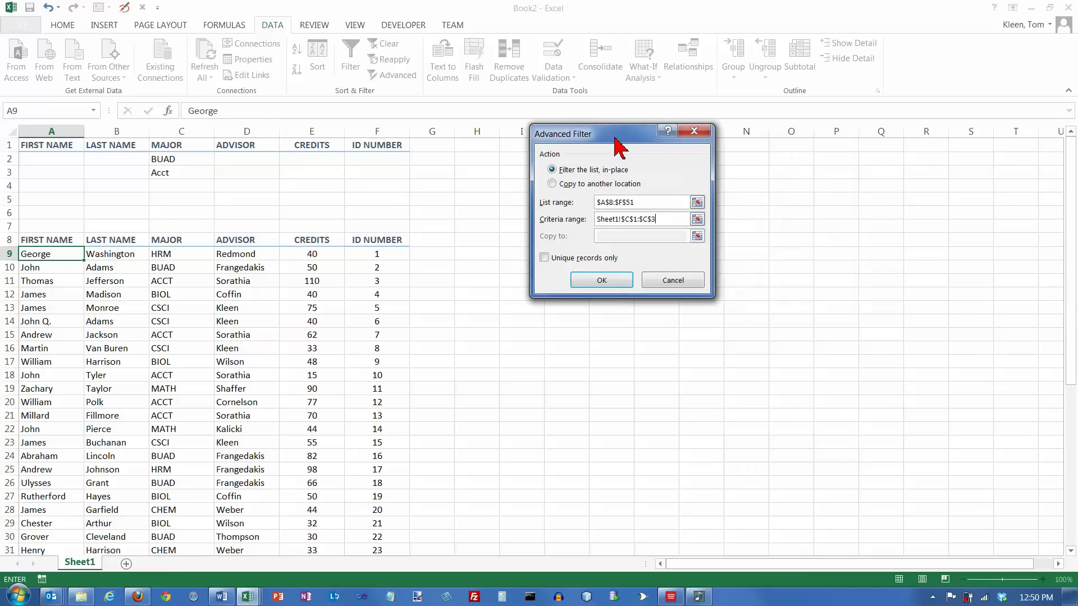
click(599, 280)
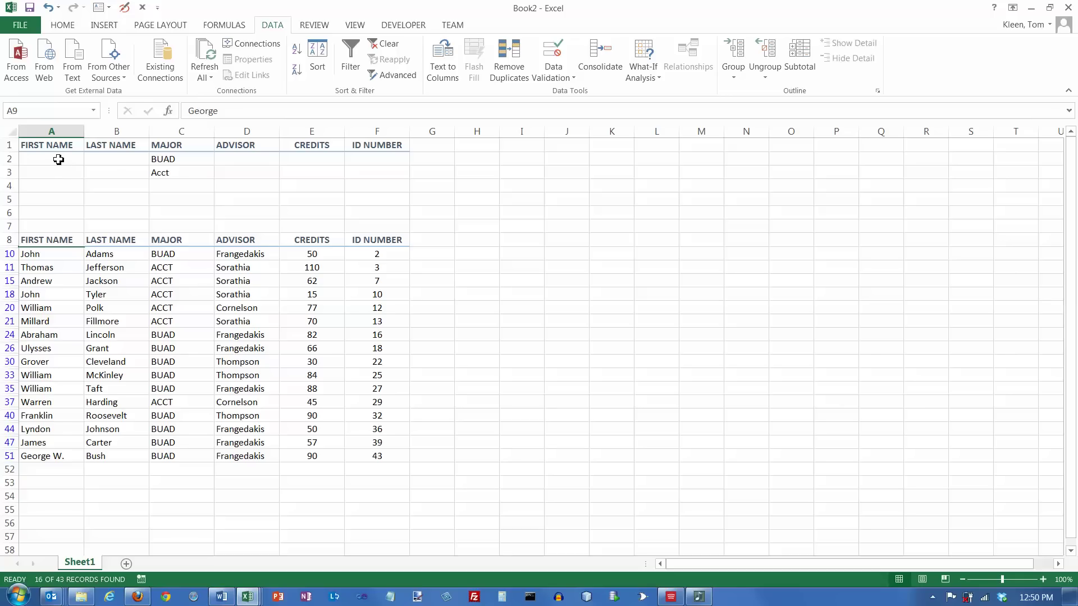
drag(58, 159, 385, 157)
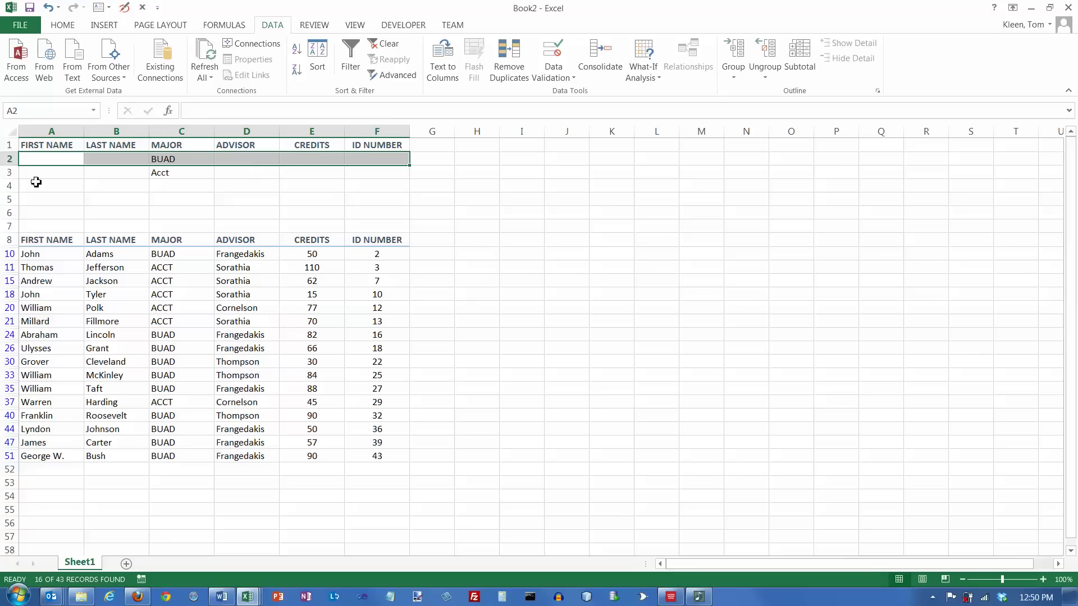
drag(47, 159, 363, 163)
drag(49, 174, 359, 175)
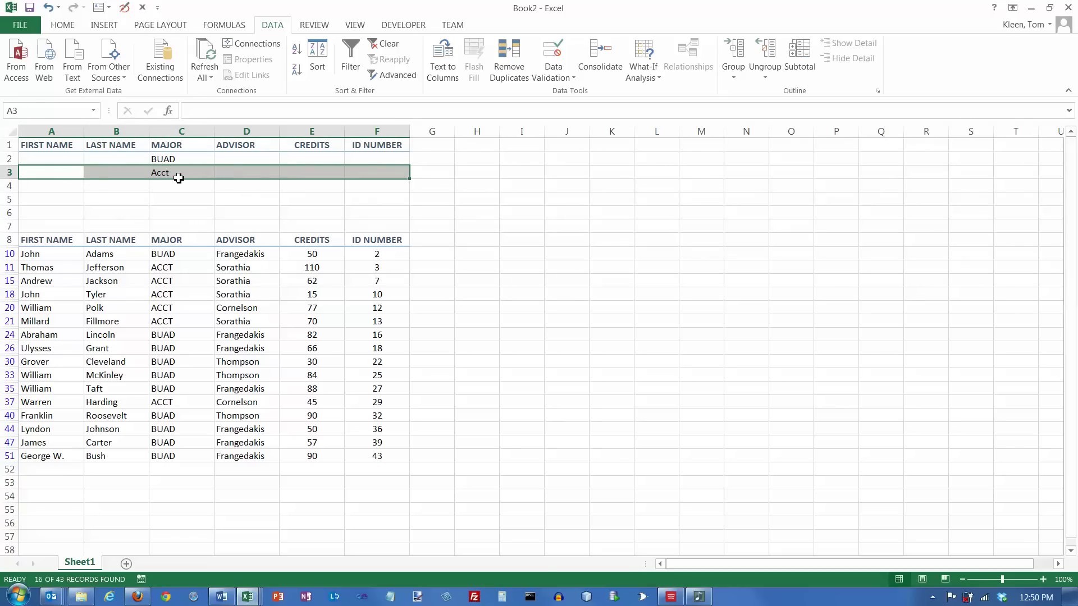
click(166, 160)
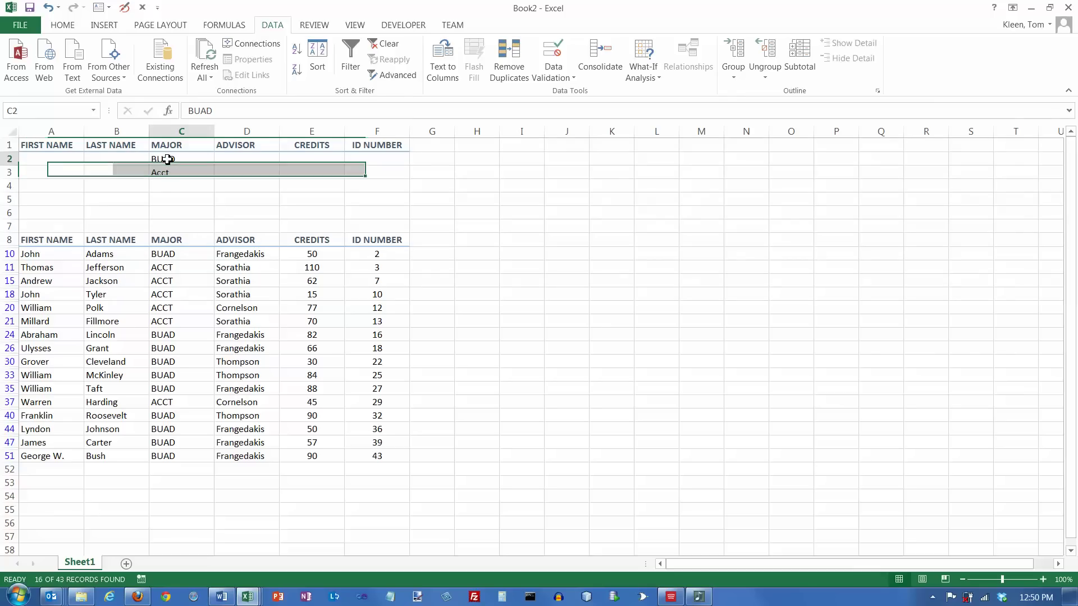
click(168, 175)
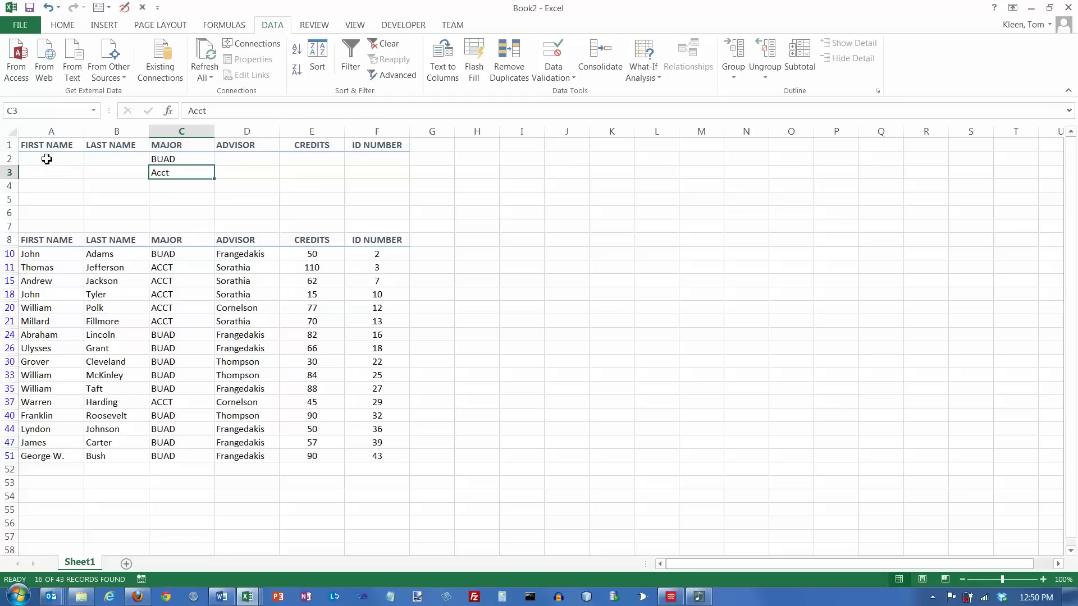
drag(47, 159, 379, 158)
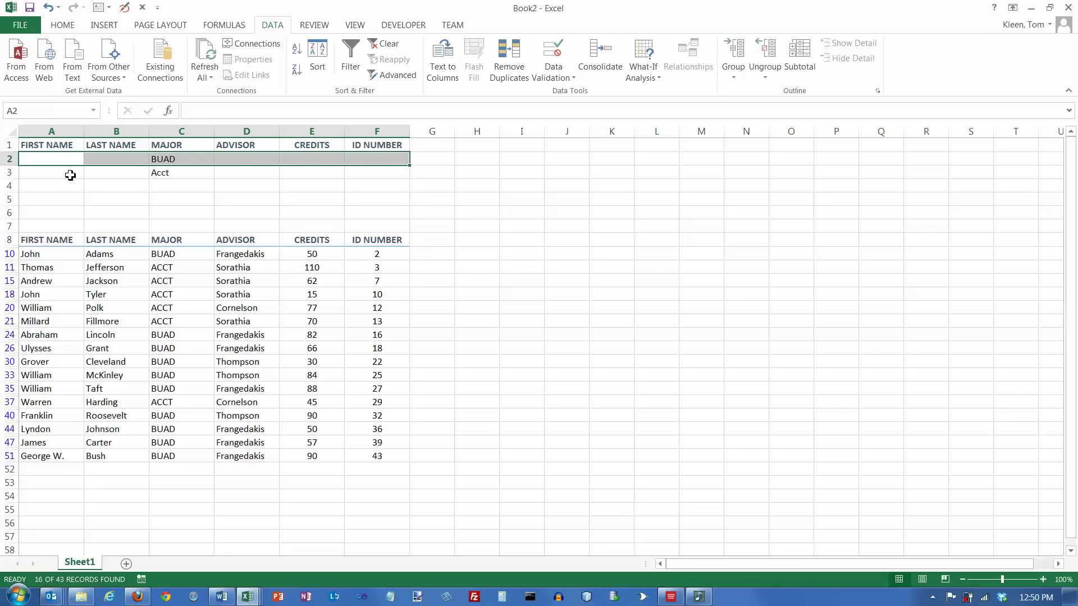
drag(38, 173, 358, 174)
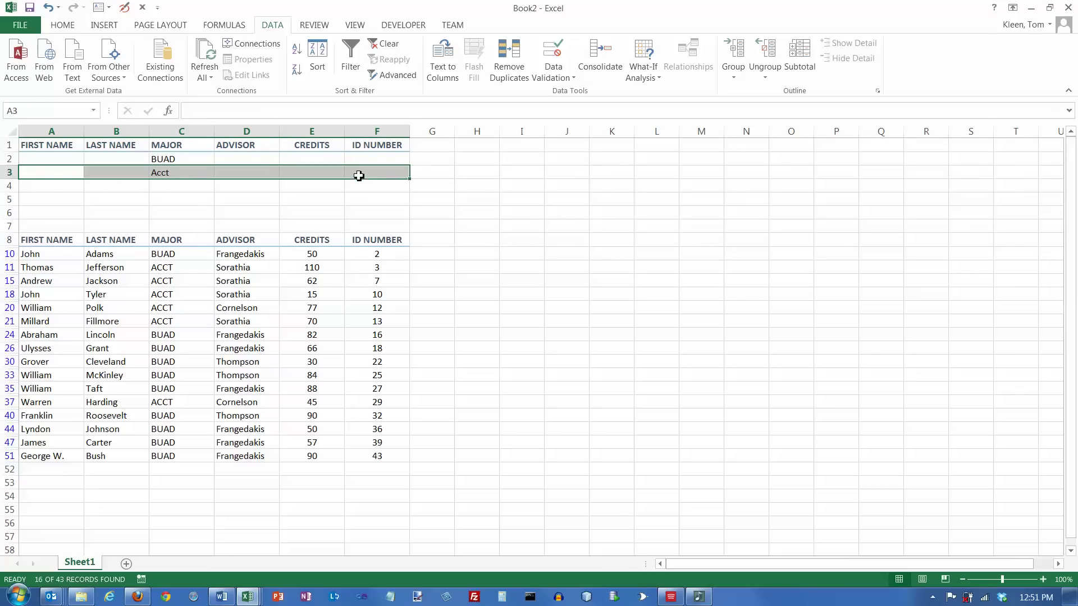
click(243, 159)
click(243, 174)
drag(78, 160, 369, 159)
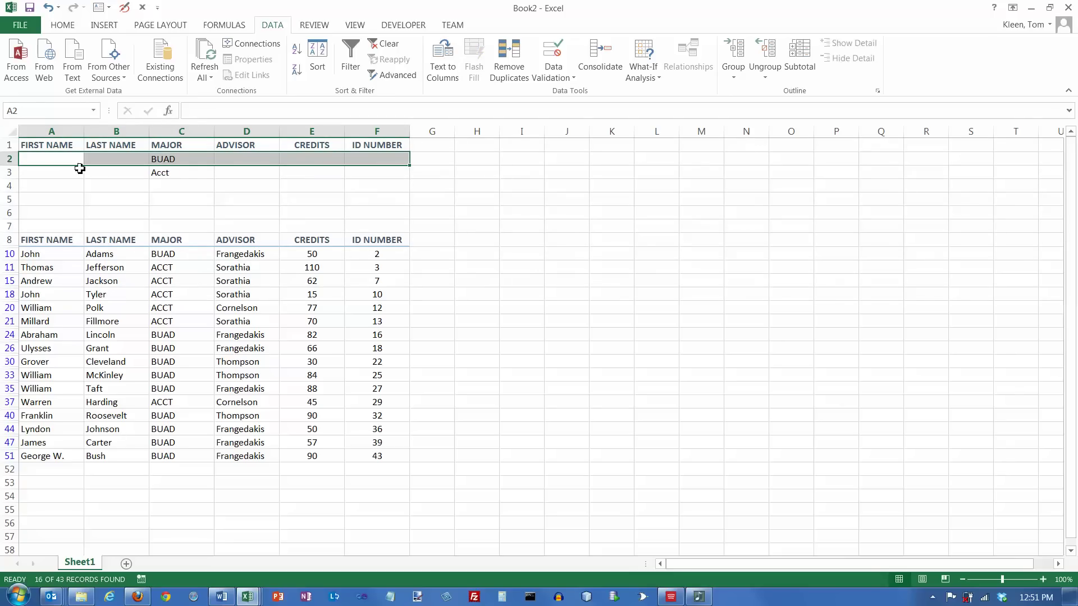
drag(56, 159, 372, 160)
drag(60, 171, 354, 173)
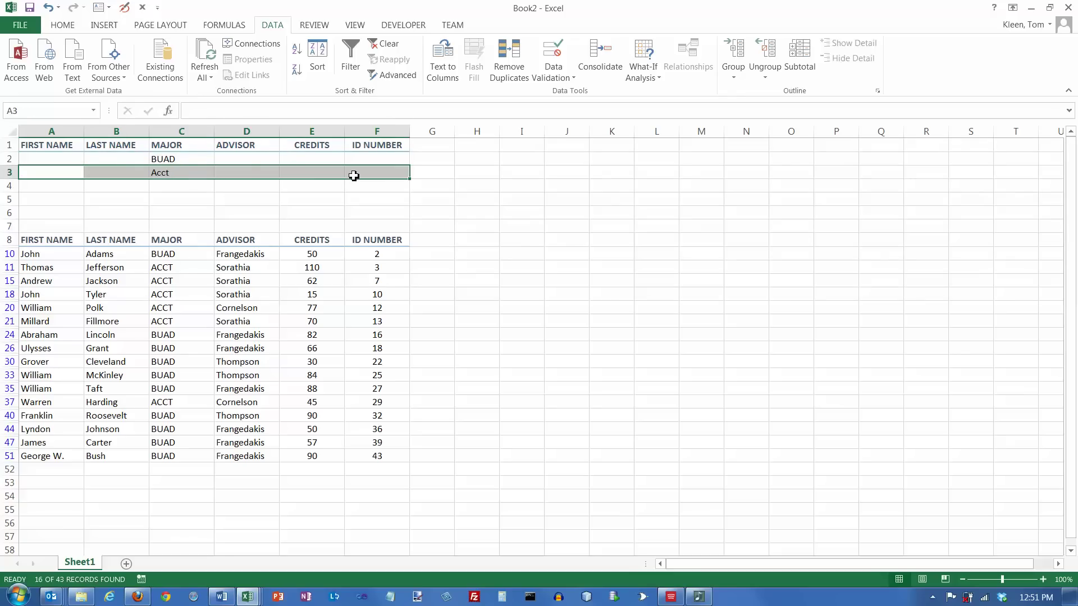
click(185, 159)
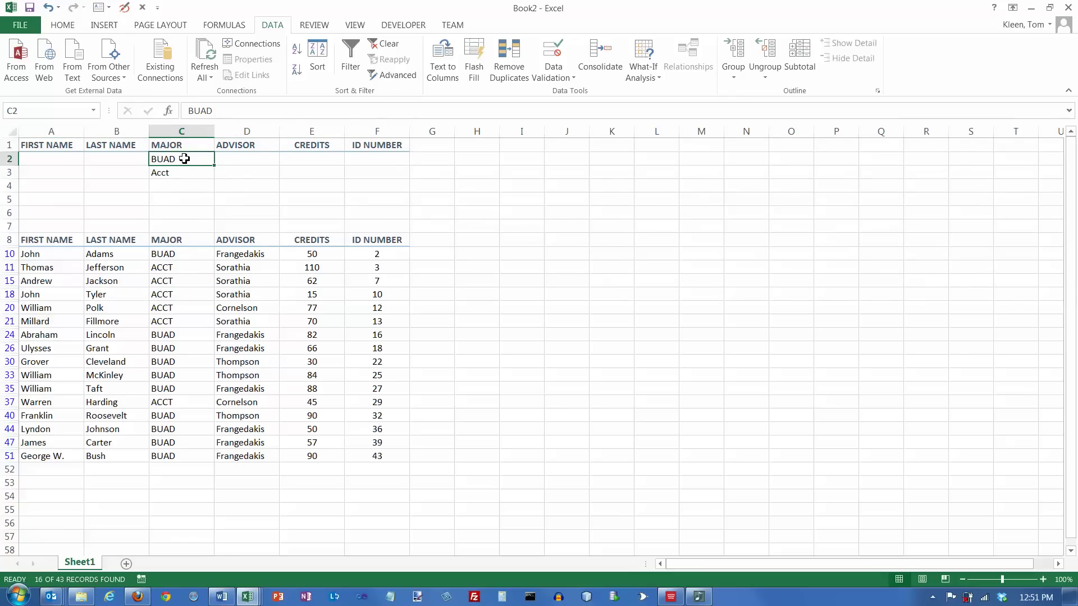
click(183, 173)
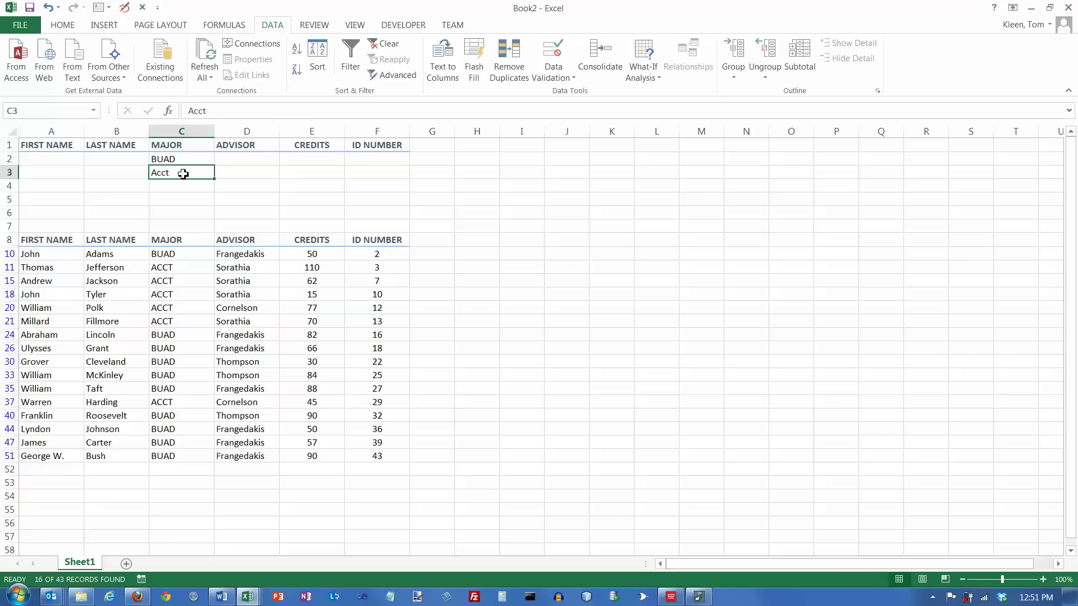
- Enter HRM in cell C4 as a third MAJOR criterion
click(169, 186)
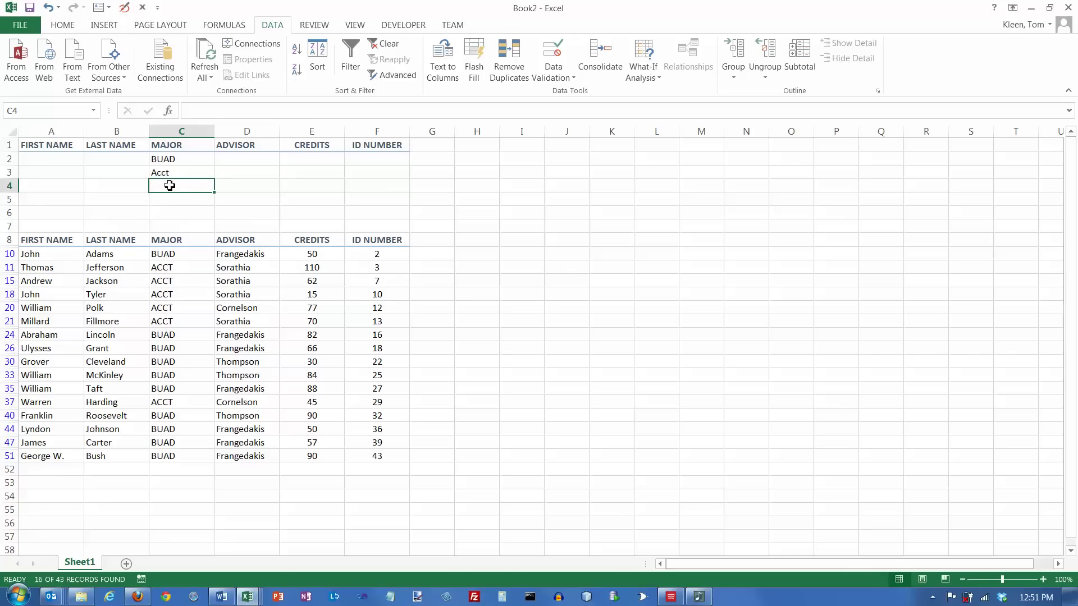
text(HRM)
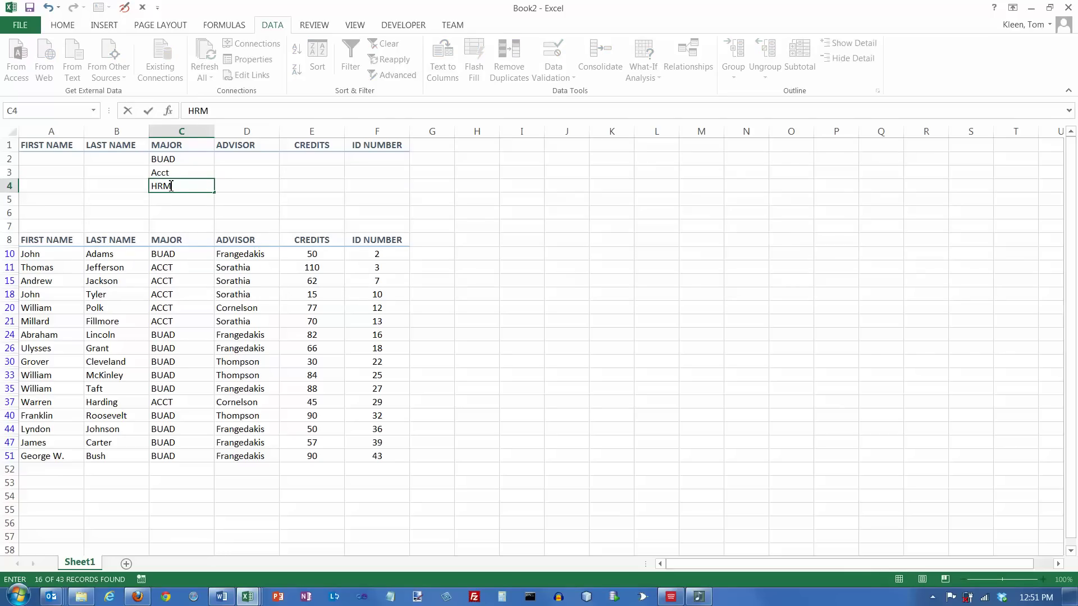
key(Return)
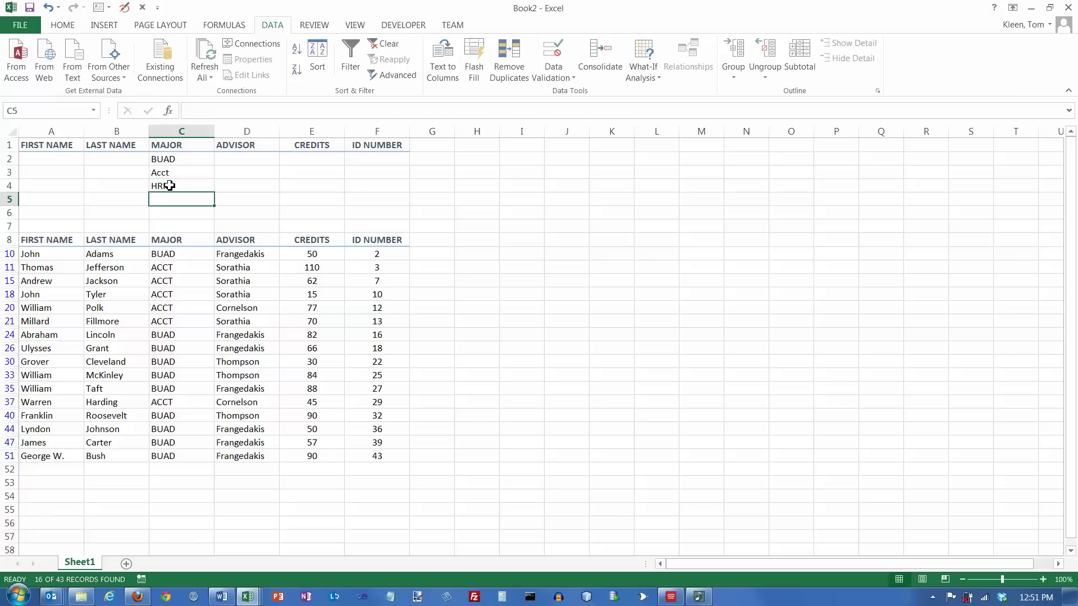
- Clear the filter and reapply Advanced Filter with criteria C1:C4, showing 21 of 43 records
click(45, 253)
click(387, 45)
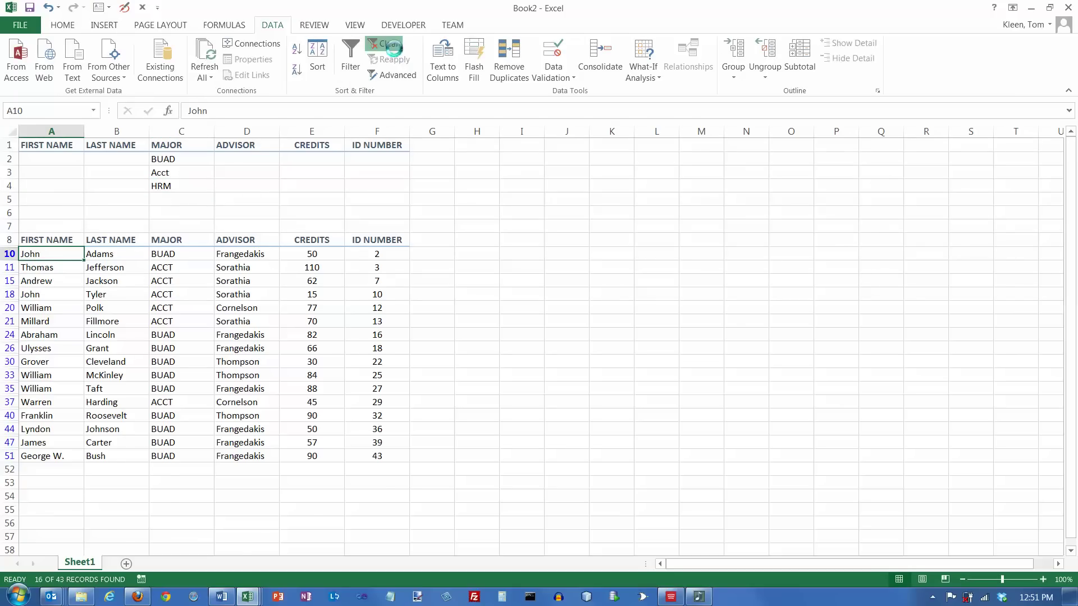
click(402, 79)
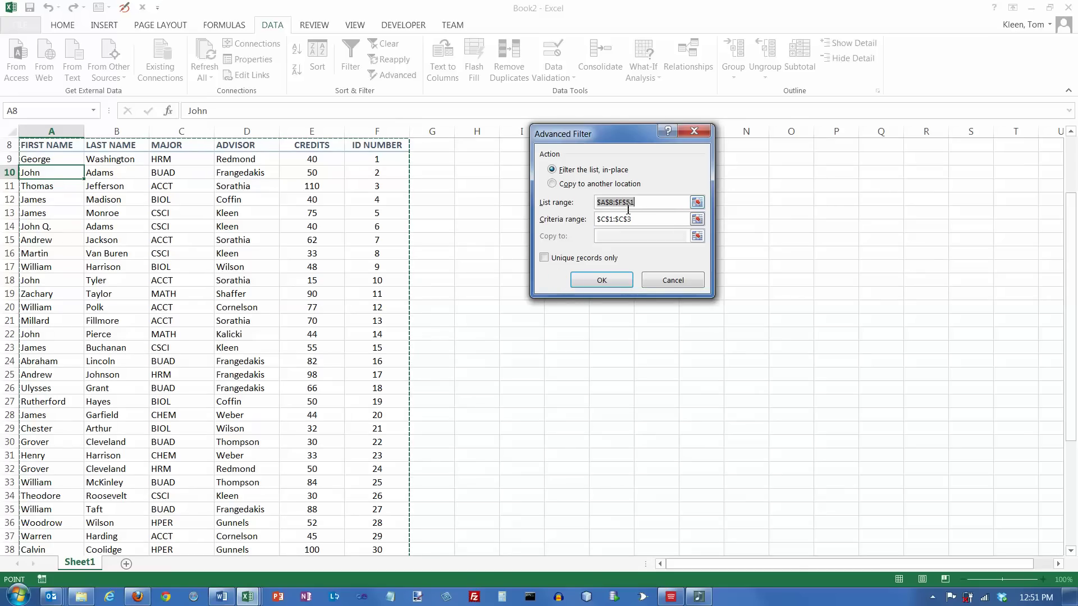
click(696, 219)
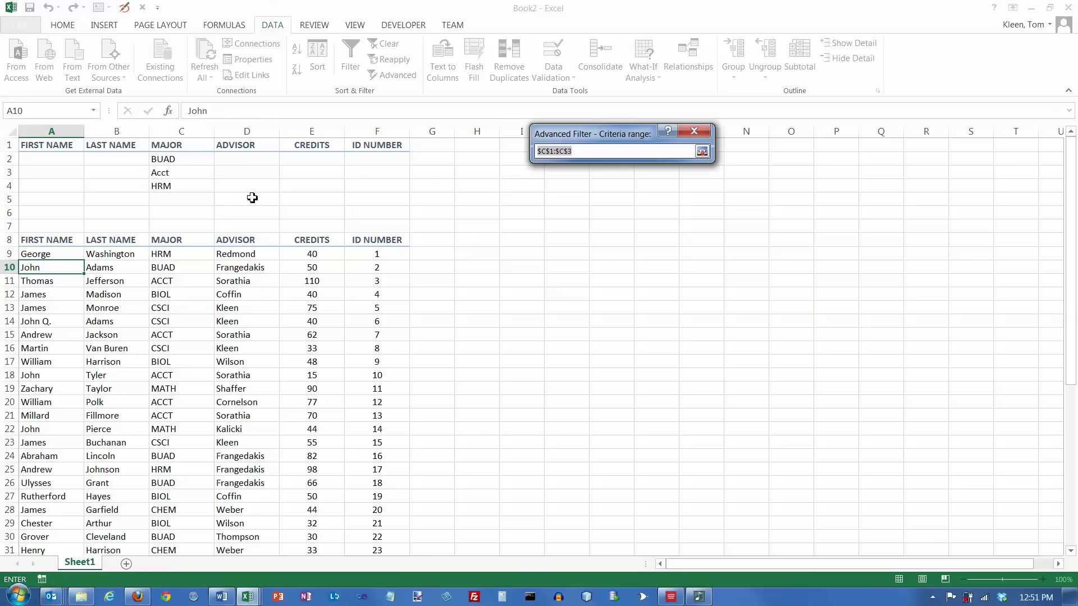
drag(187, 147, 187, 191)
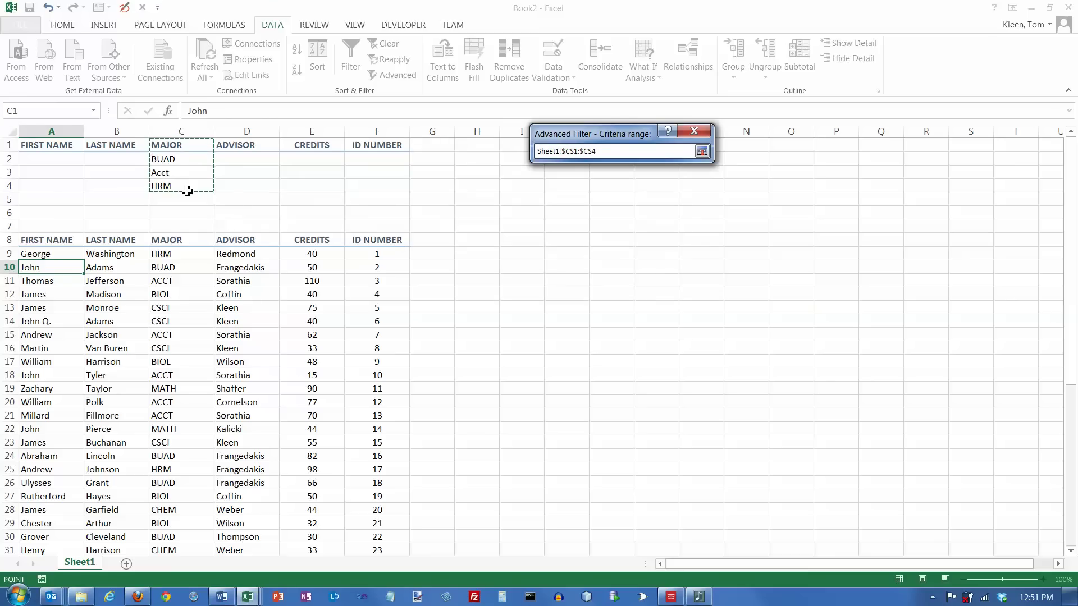
click(701, 152)
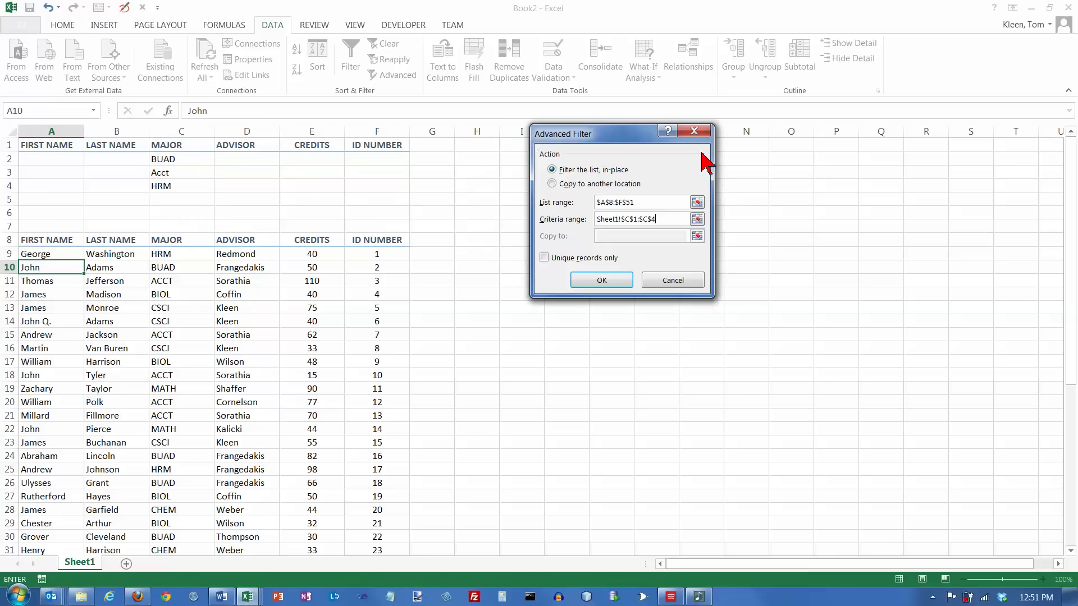
click(611, 284)
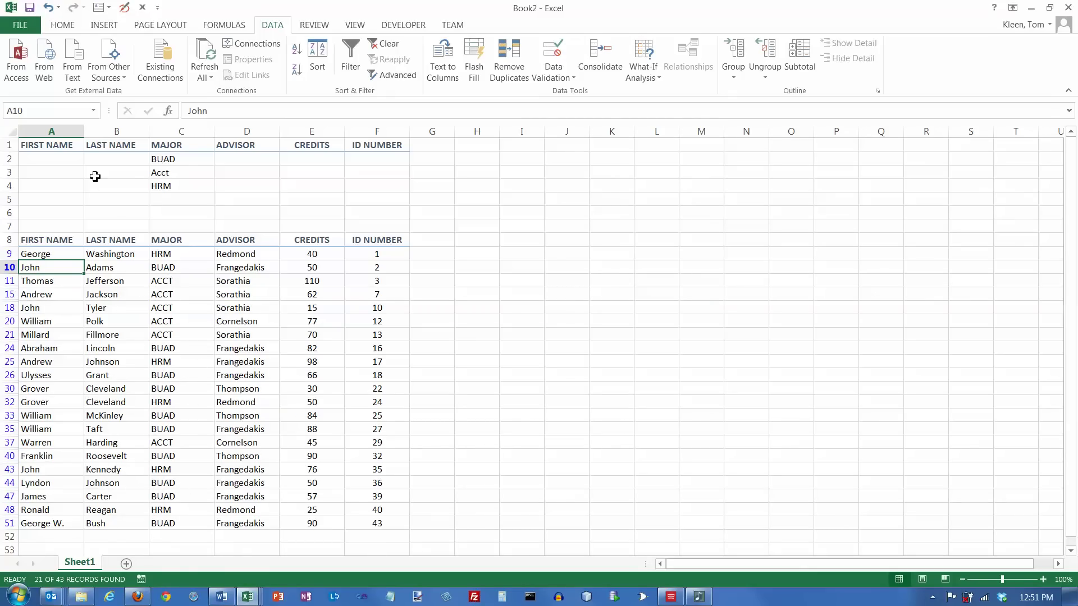
click(176, 162)
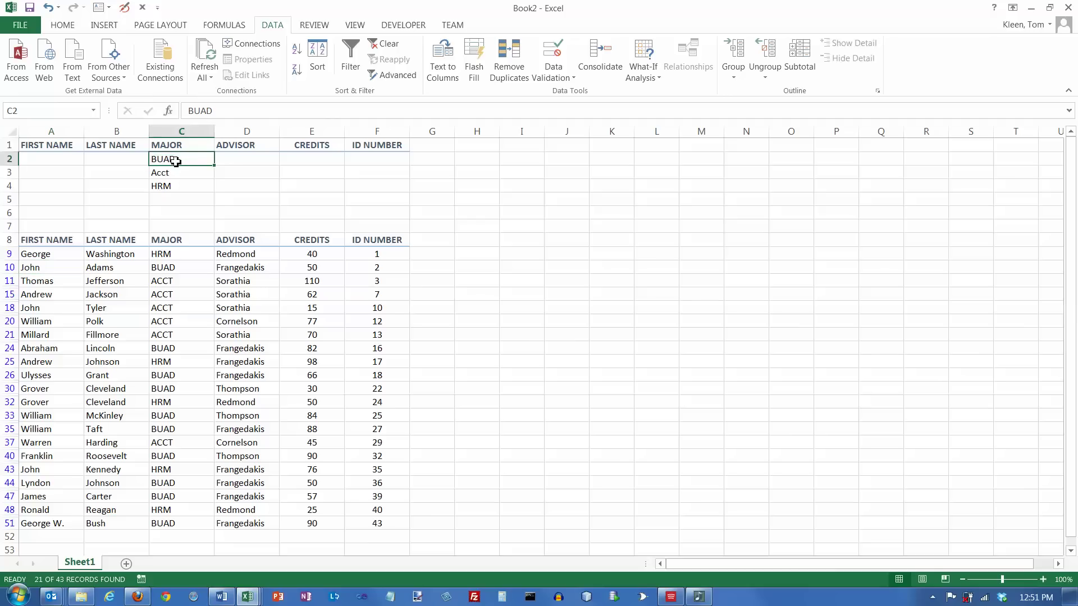
click(173, 173)
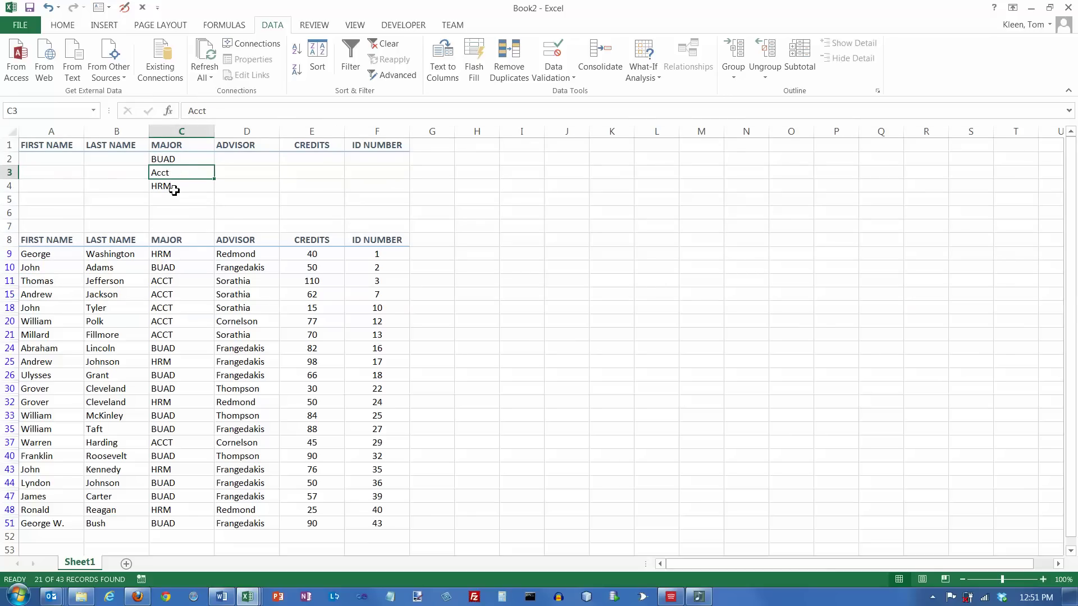
click(175, 190)
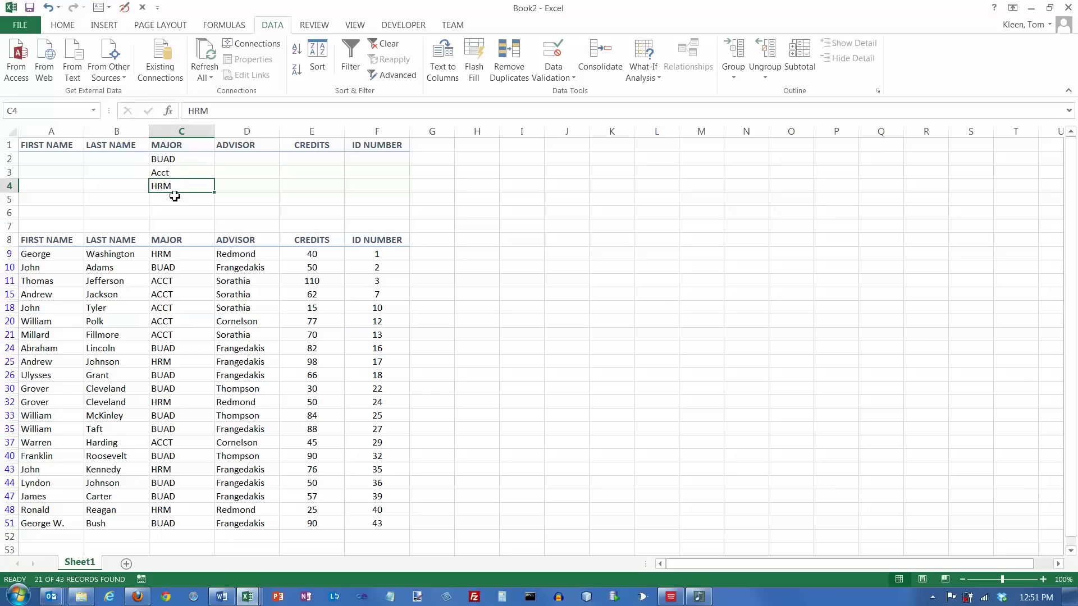
drag(179, 160, 179, 185)
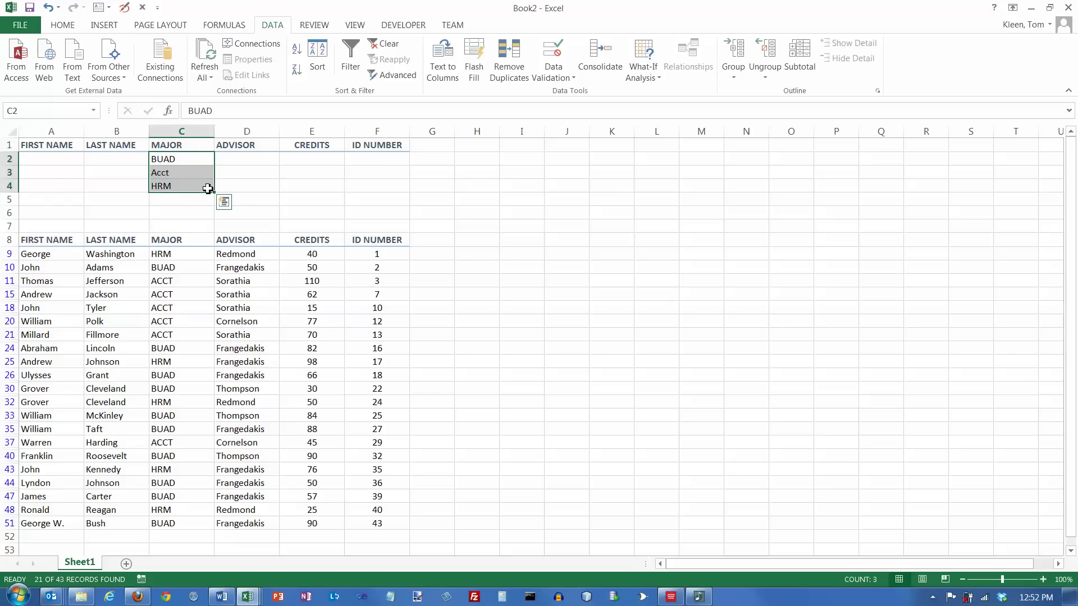